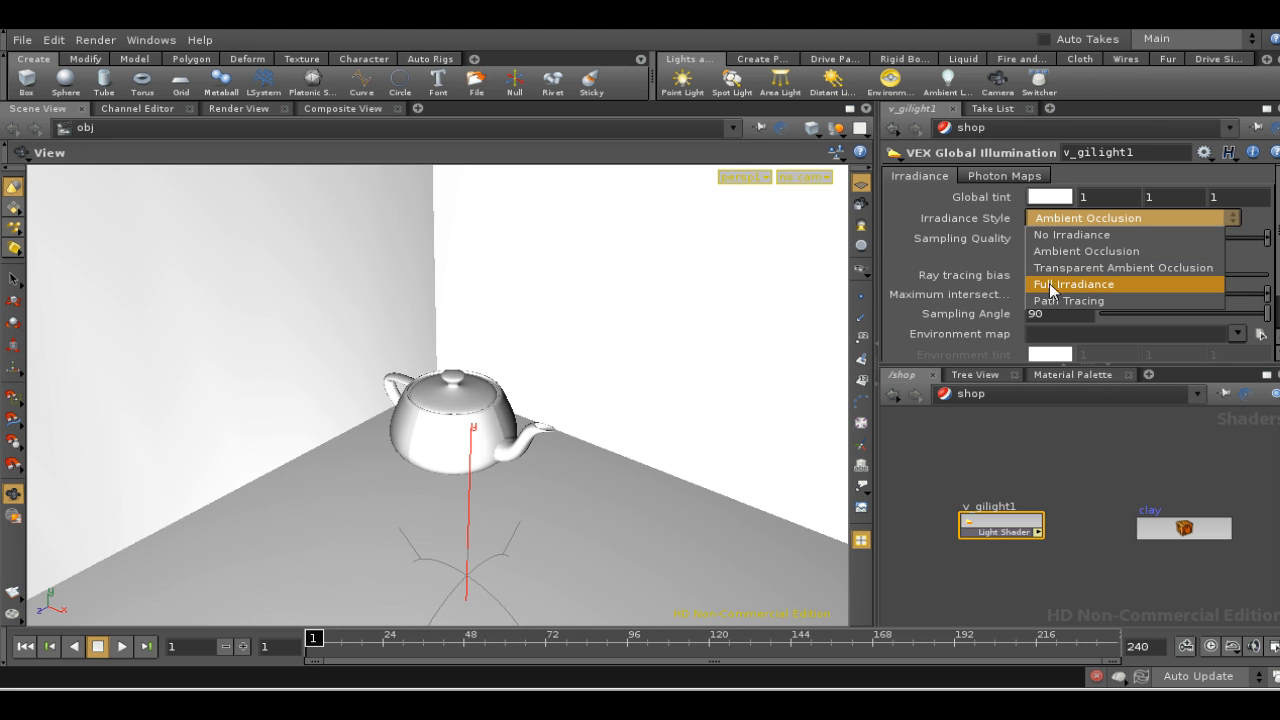
Step: Set the irradiance style of the v_gilight1 light shader to Transparent Ambient Occlusion
left_click(981, 266)
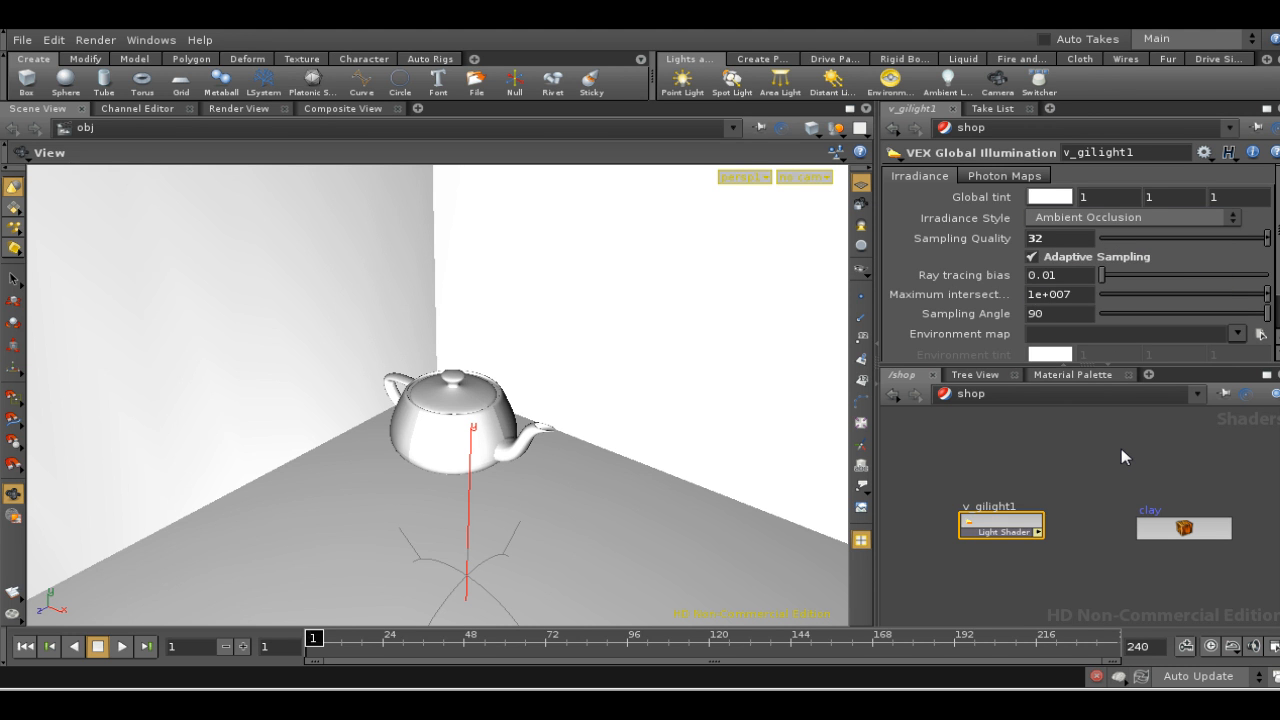
left_click(1097, 227)
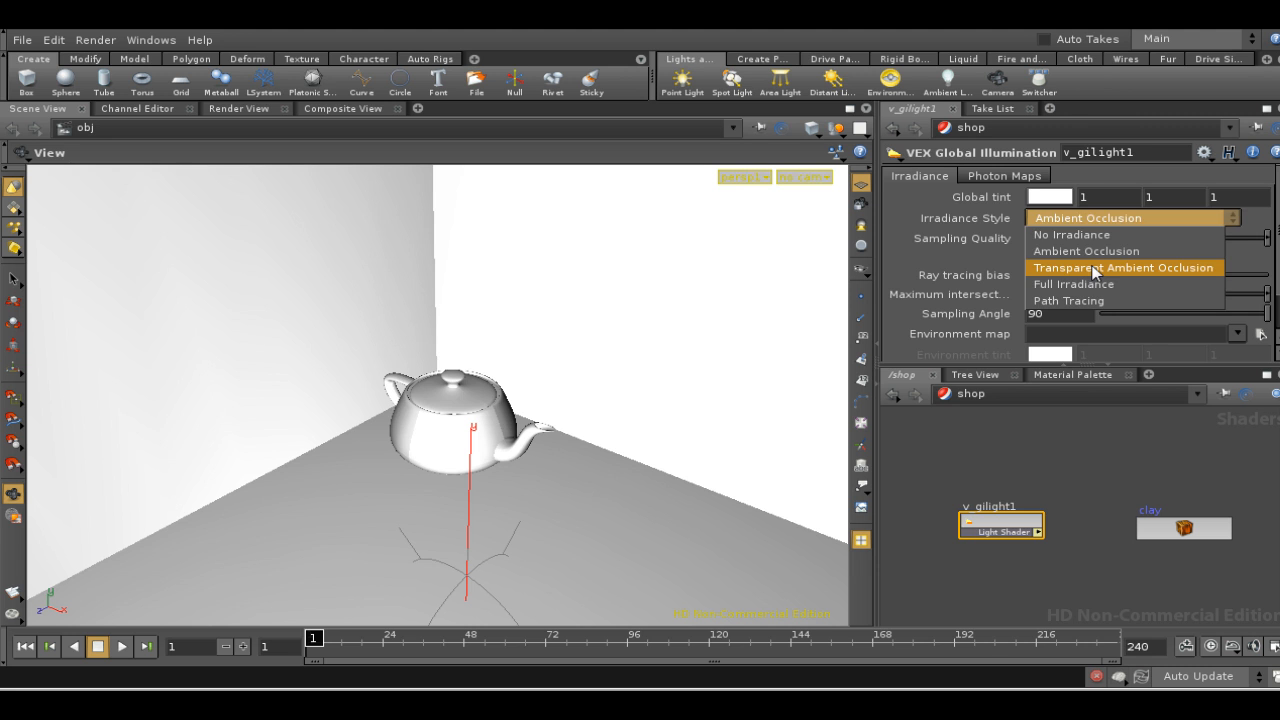
left_click(1095, 268)
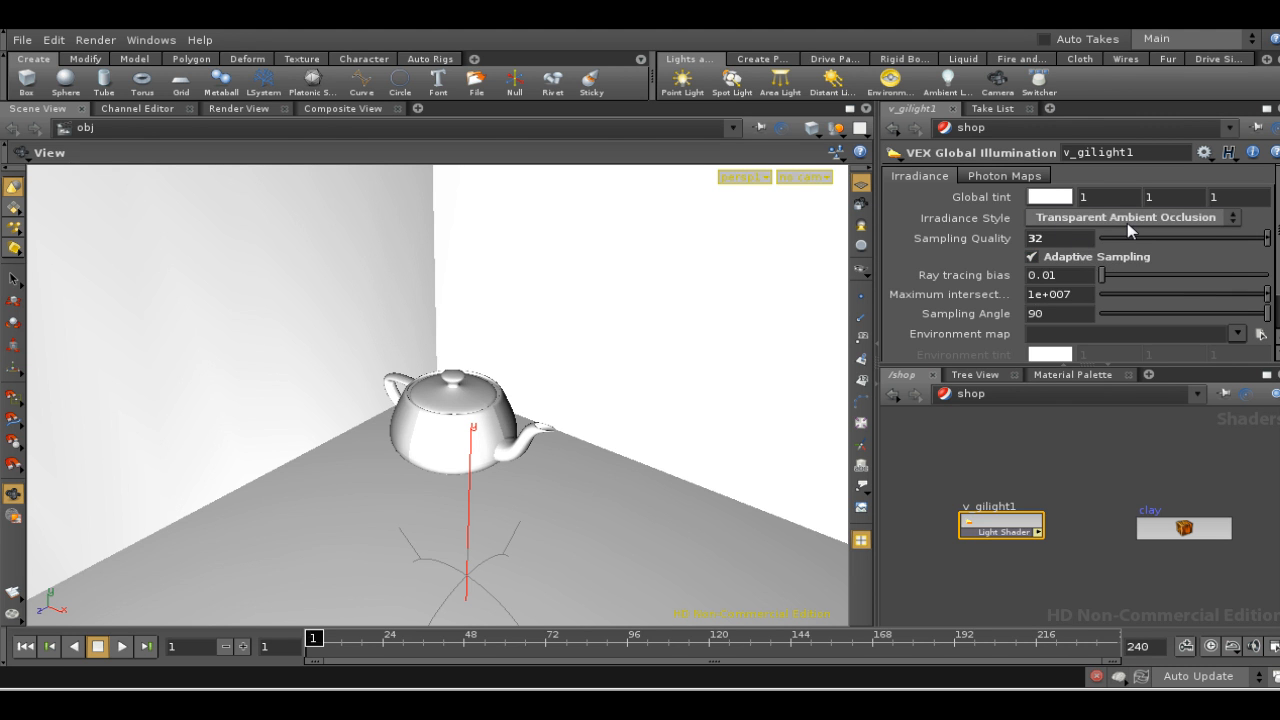
left_click(1098, 226)
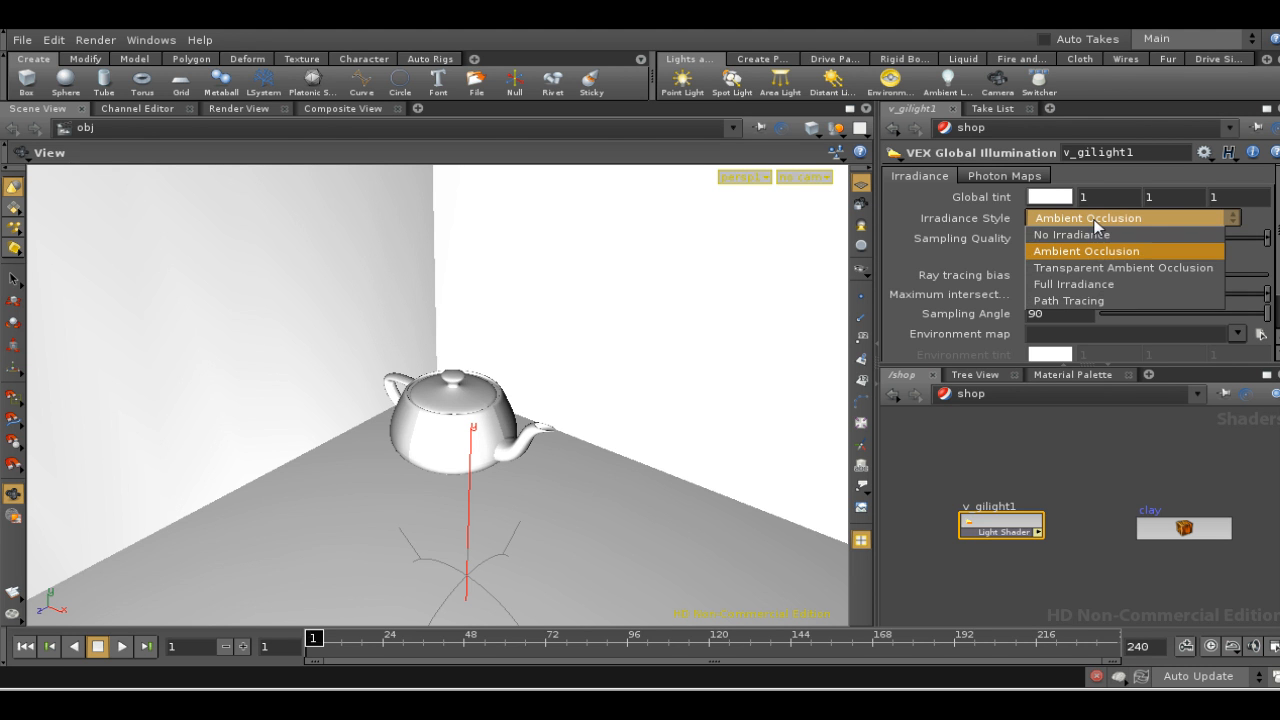
left_click(1095, 268)
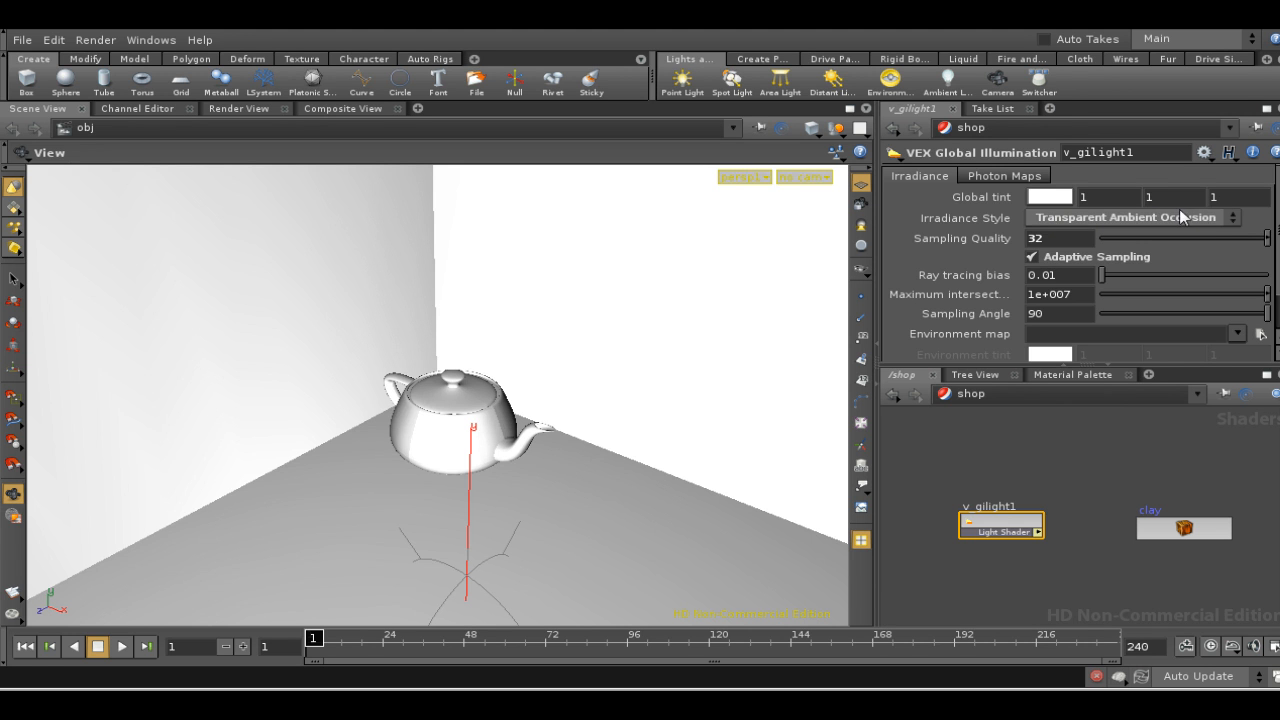
Step: Set the irradiance style of the v_gilight1 light shader to Full Irradiance
left_click(1092, 228)
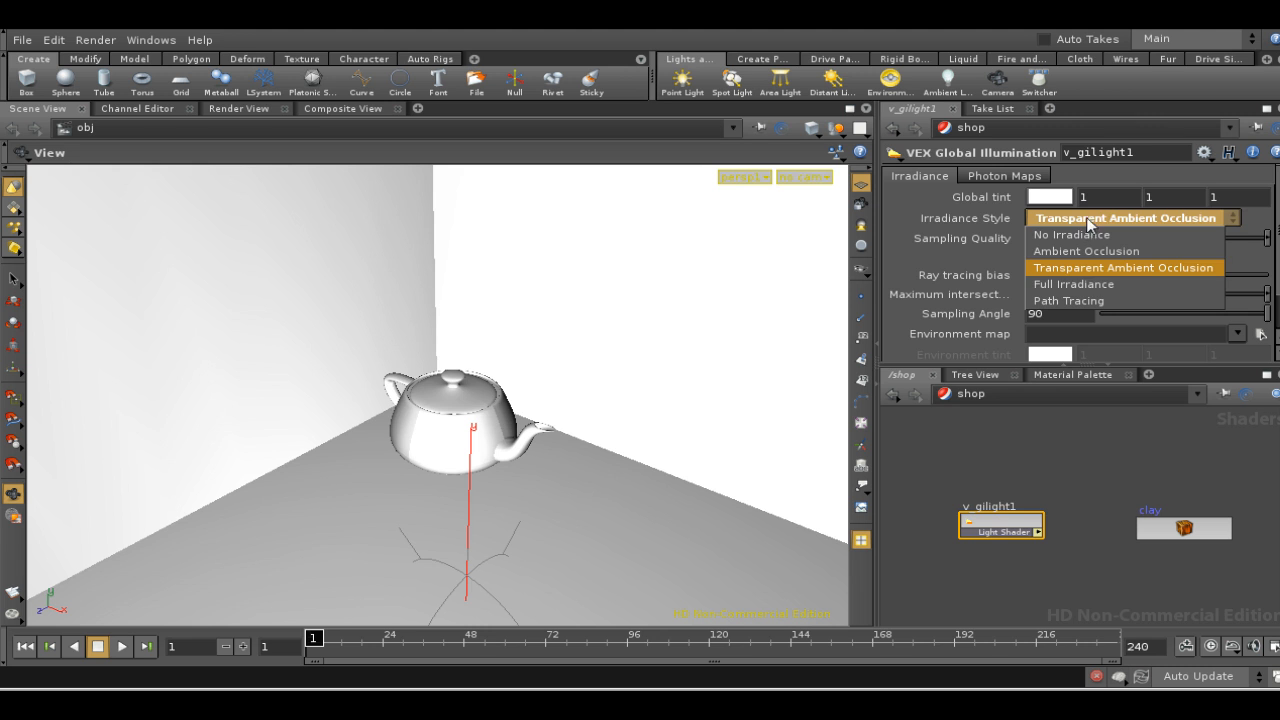
left_click(1092, 285)
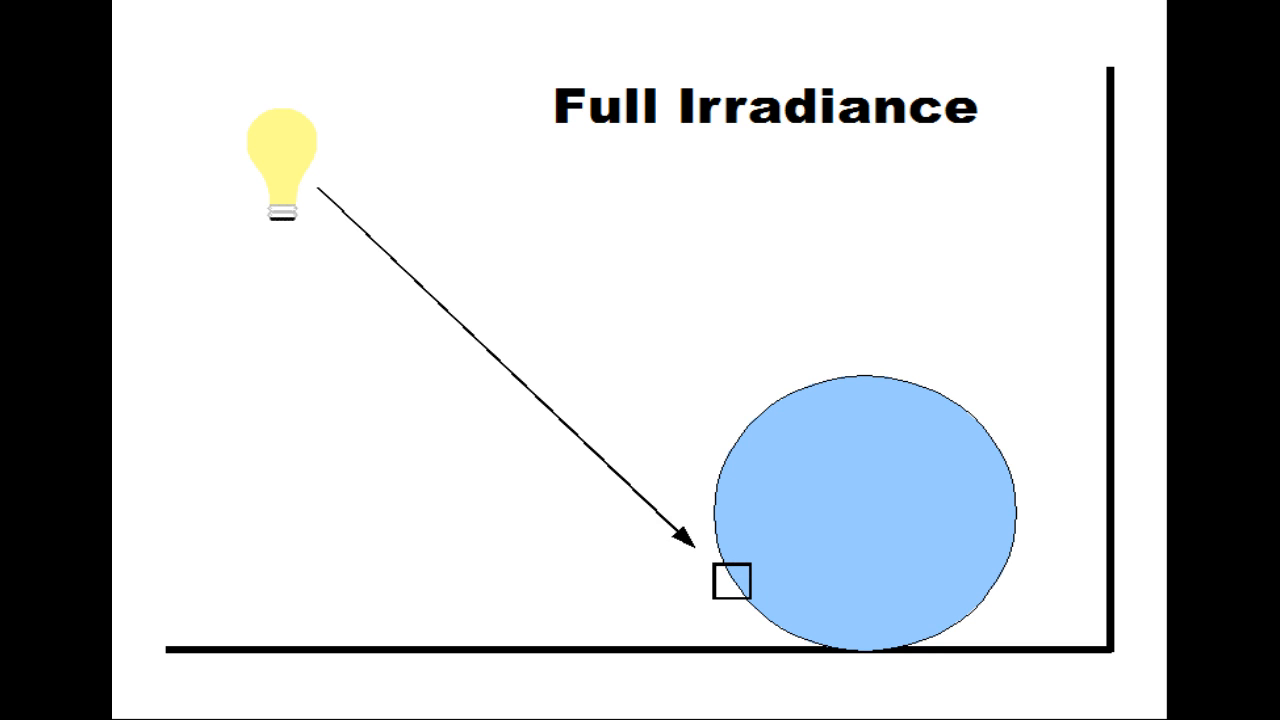
left_click(883, 202)
left_click(622, 650)
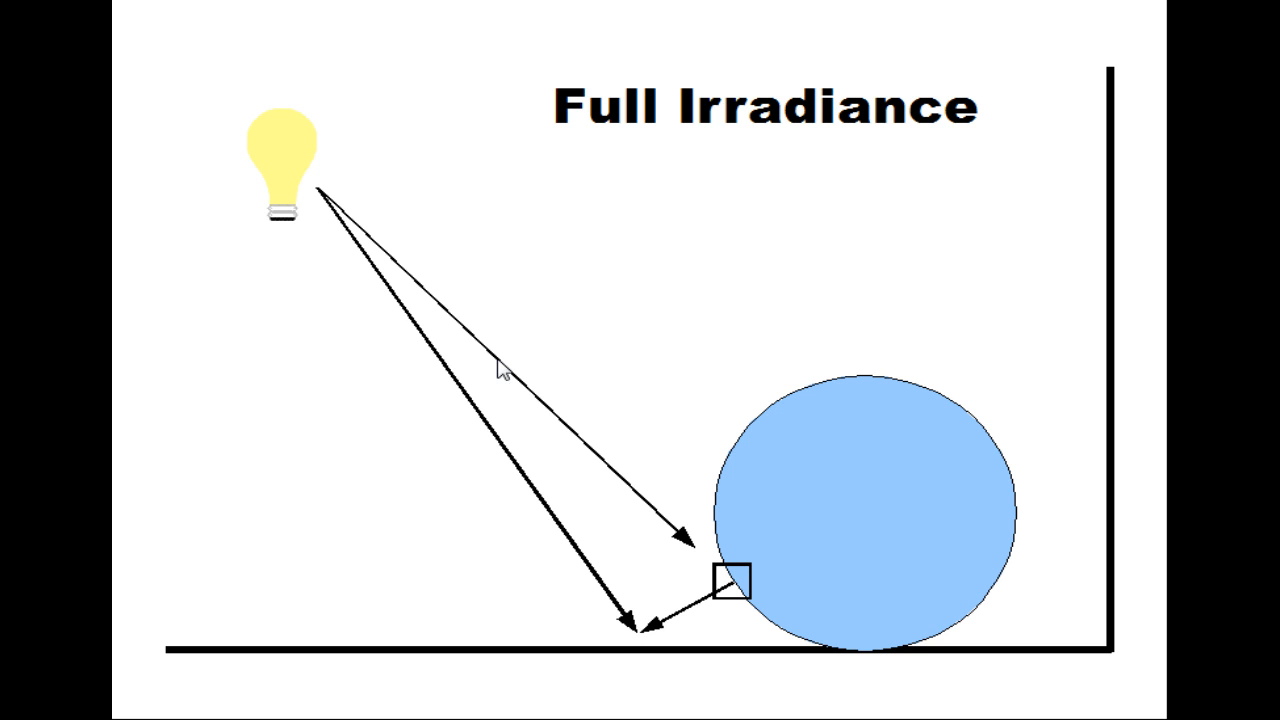
left_click(607, 643)
left_click(607, 643)
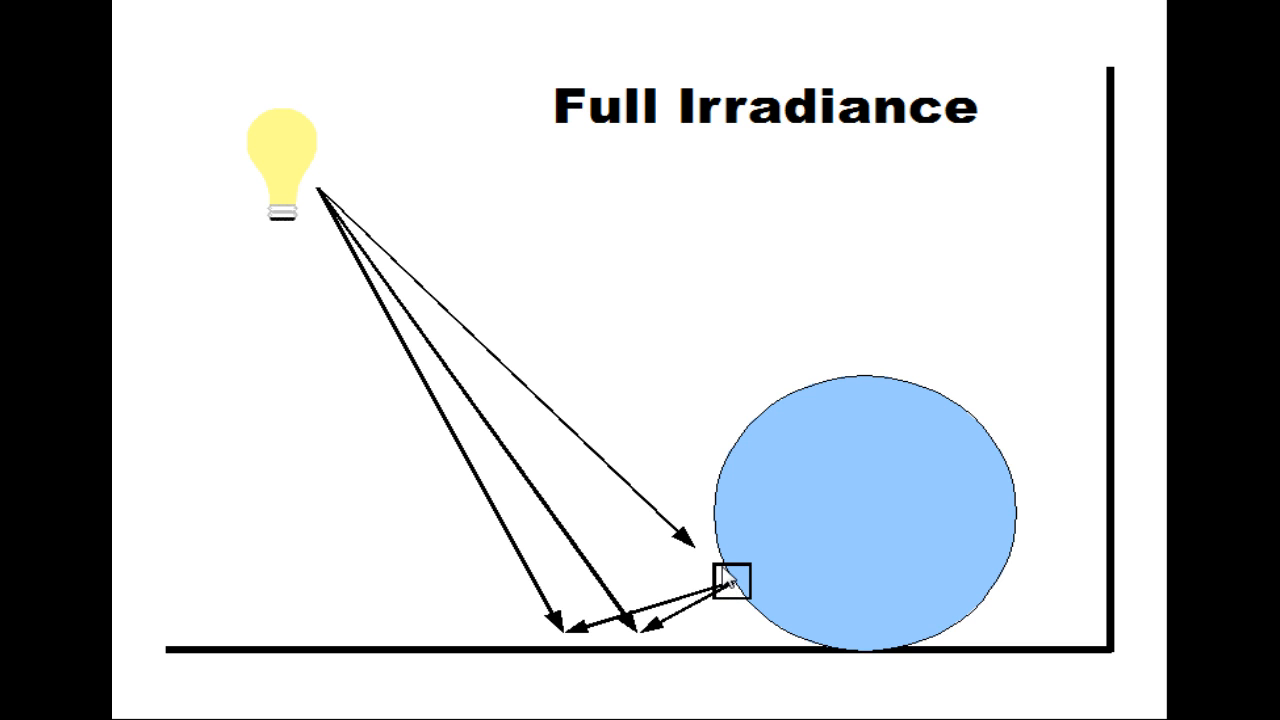
left_click(725, 428)
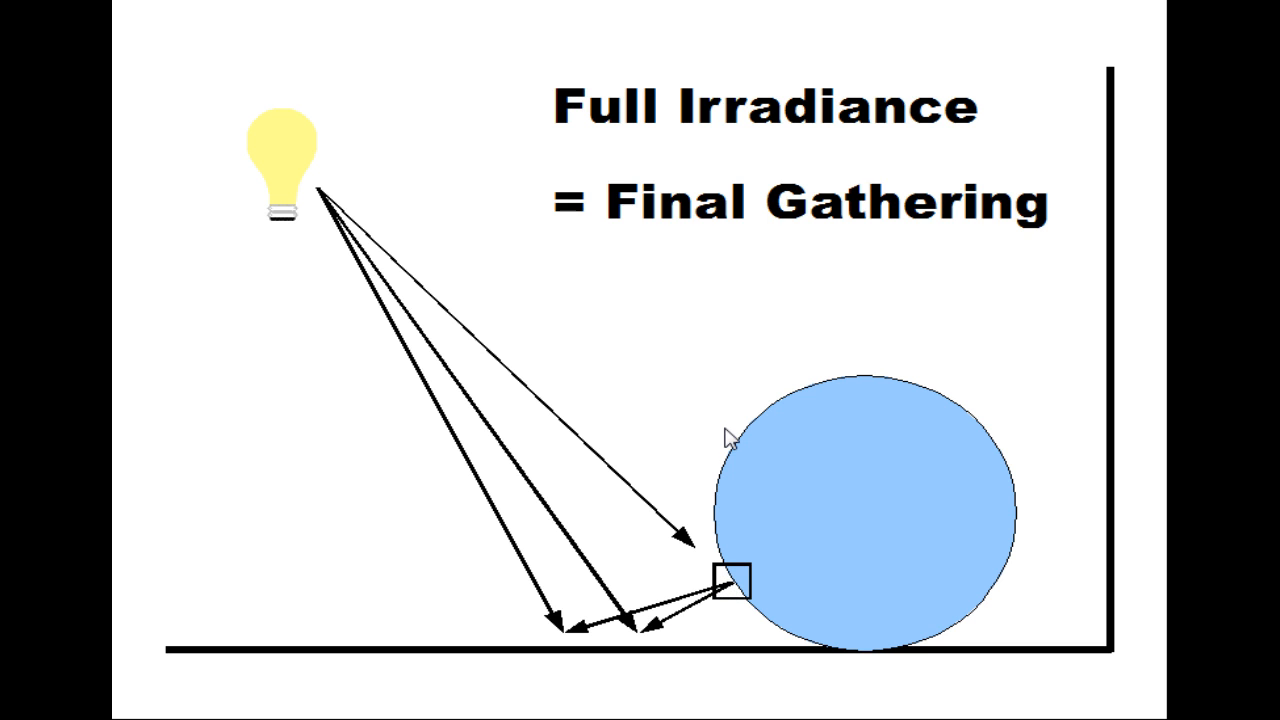
left_click(857, 447)
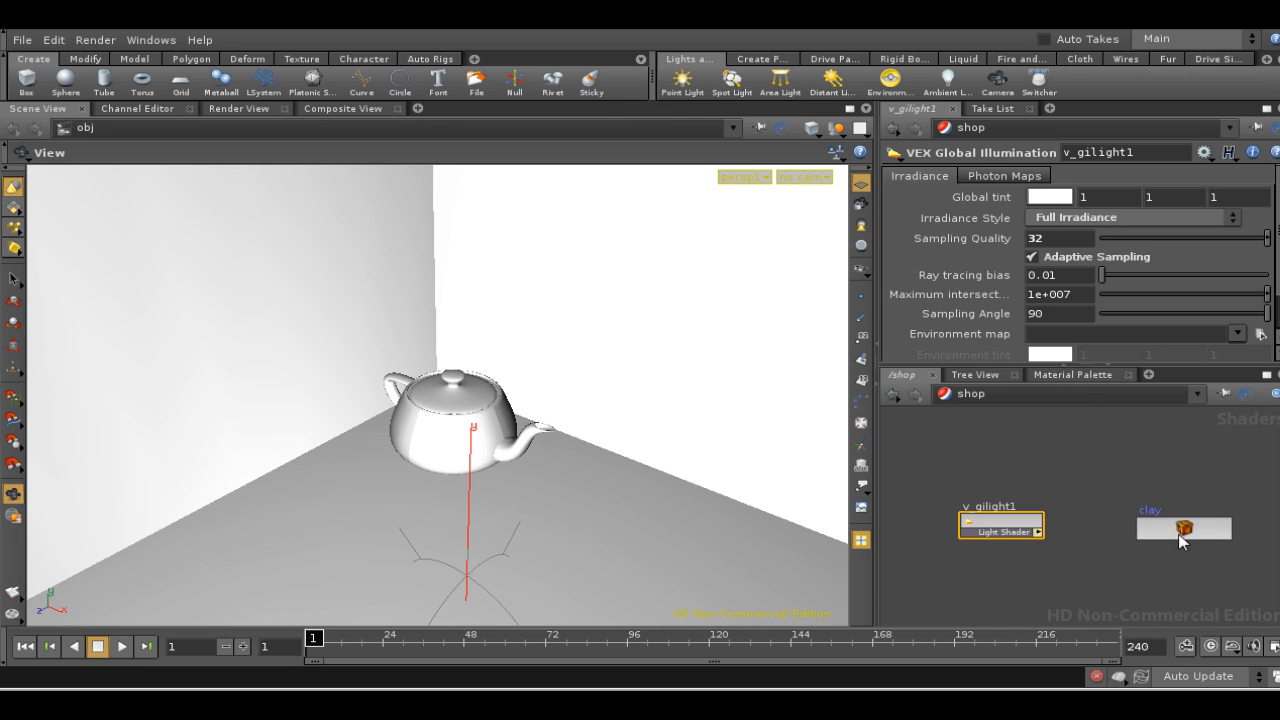
Step: Go to the out network and render the mantra1 node using its own range, output and natural resolution
left_click(1080, 396)
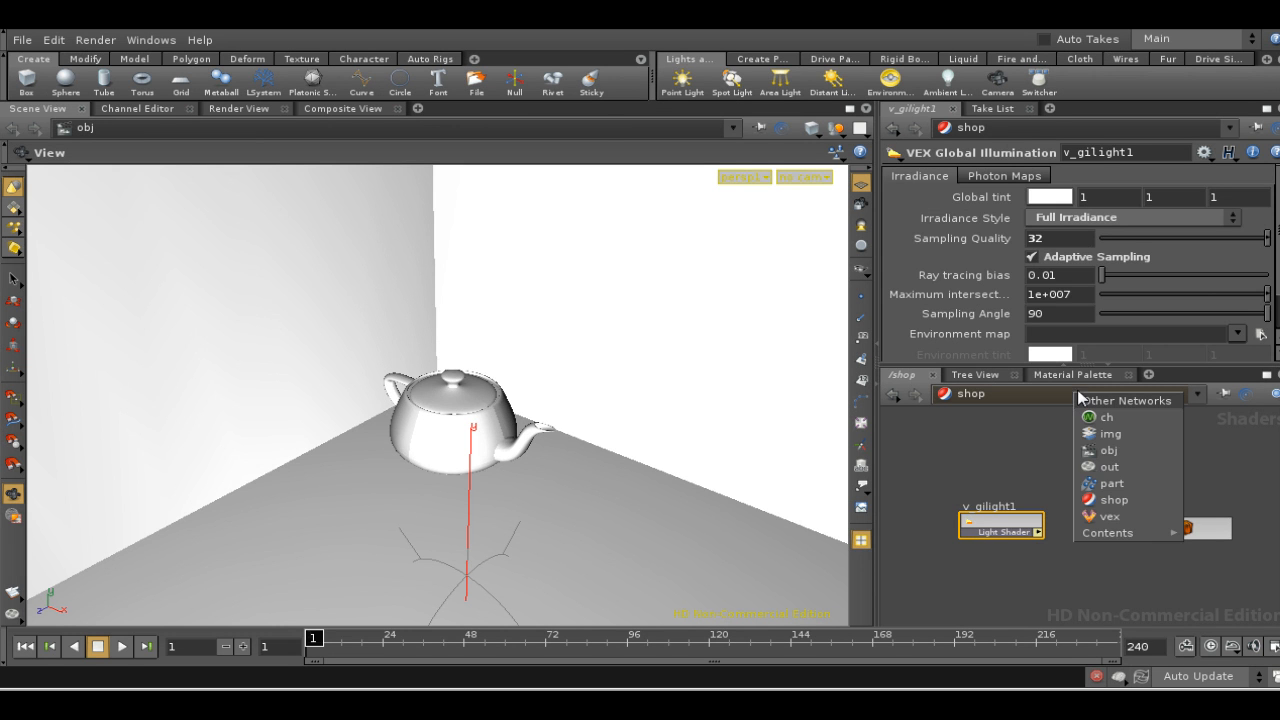
left_click(1105, 474)
left_click(1118, 501)
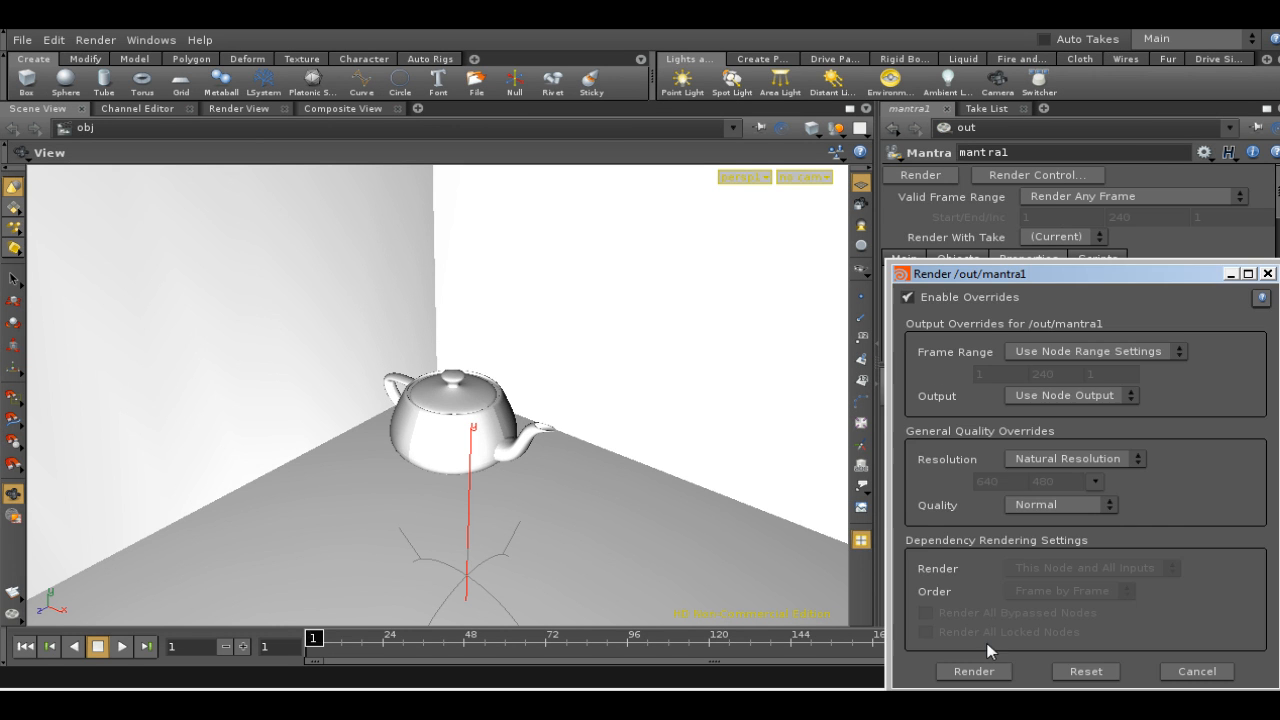
left_click(975, 672)
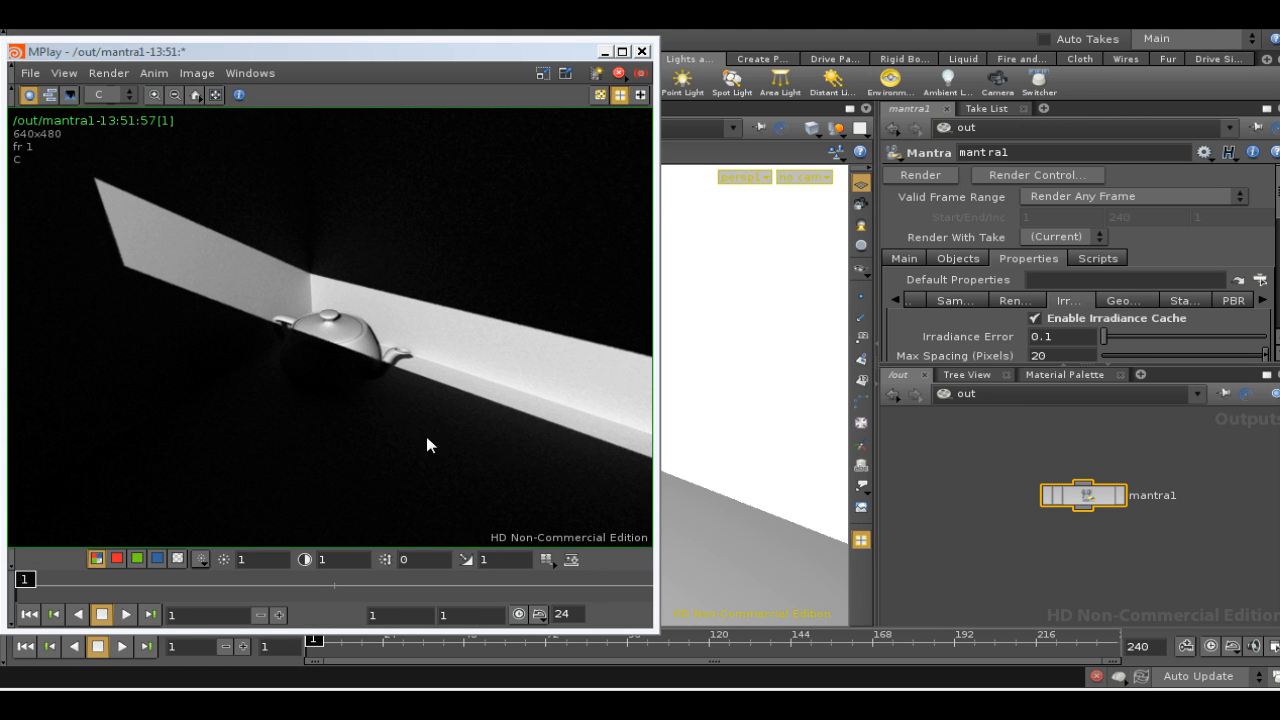
Step: Inspect the dark areas around the teapot in the render up close, temporarily raise the gamma to 1.7, and reset it
right_click_drag(440, 394, 406, 183)
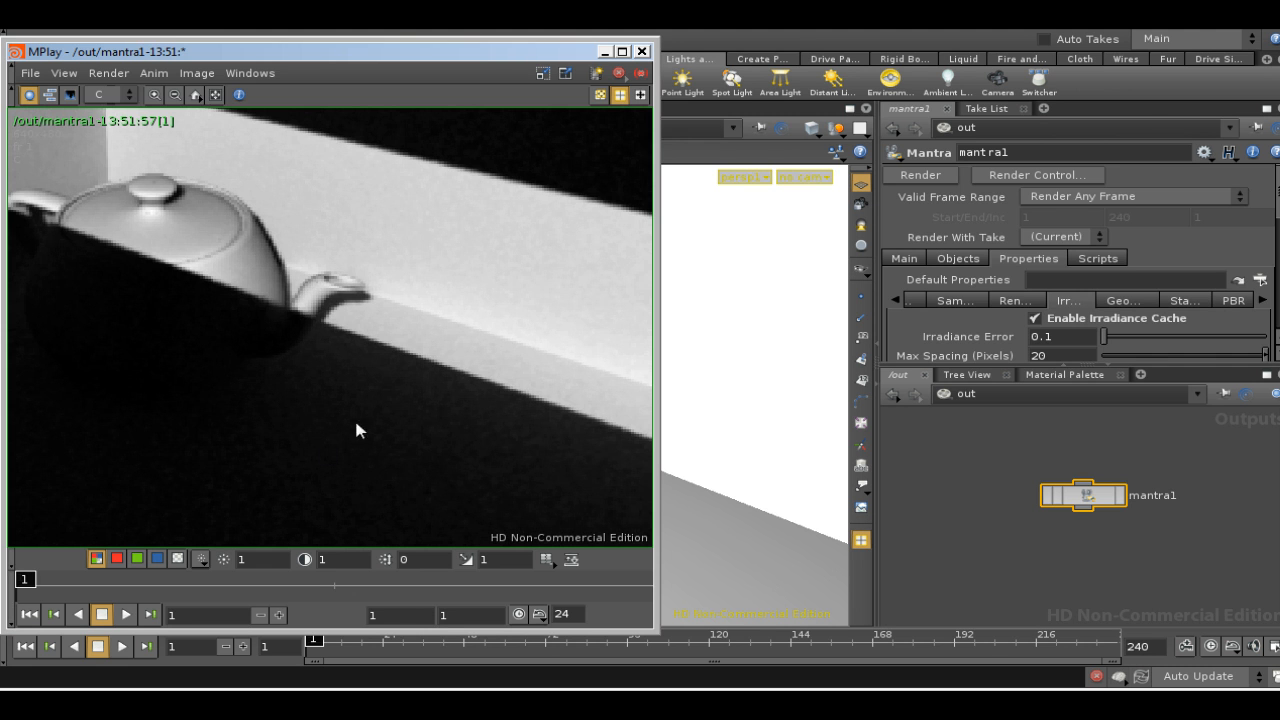
middle_click_drag(342, 383, 560, 297)
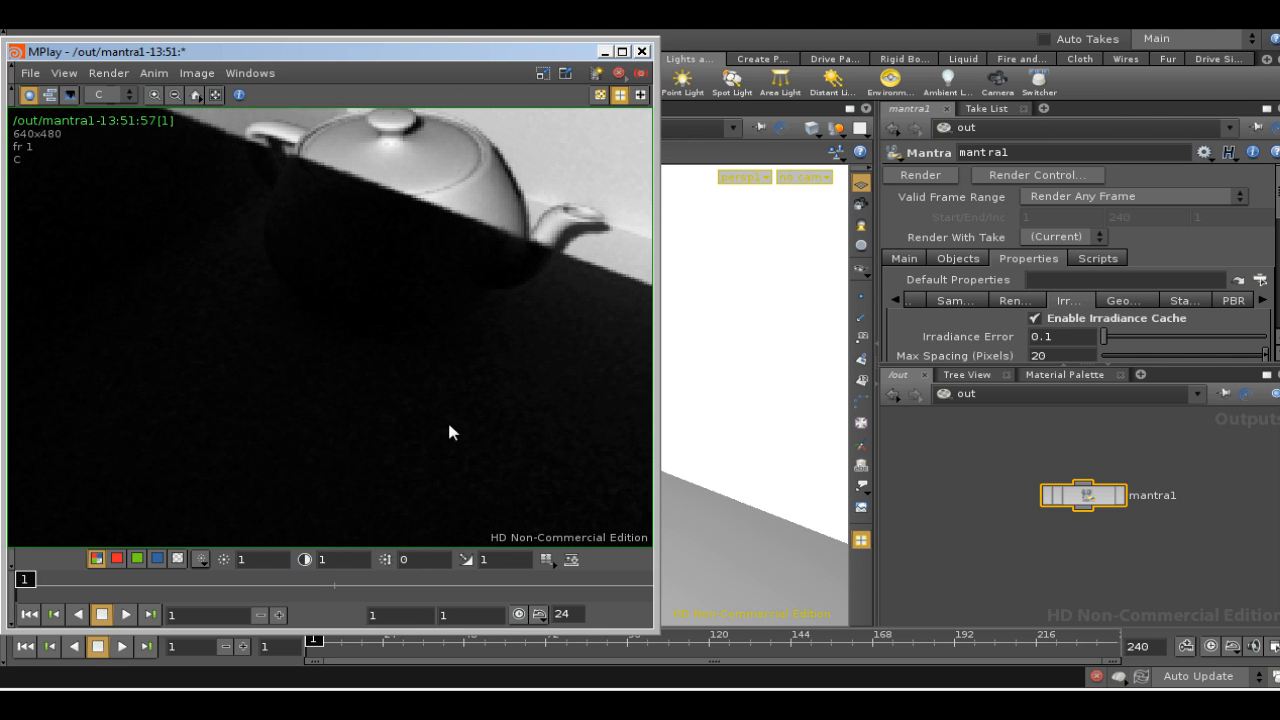
middle_click_drag(451, 431, 446, 310)
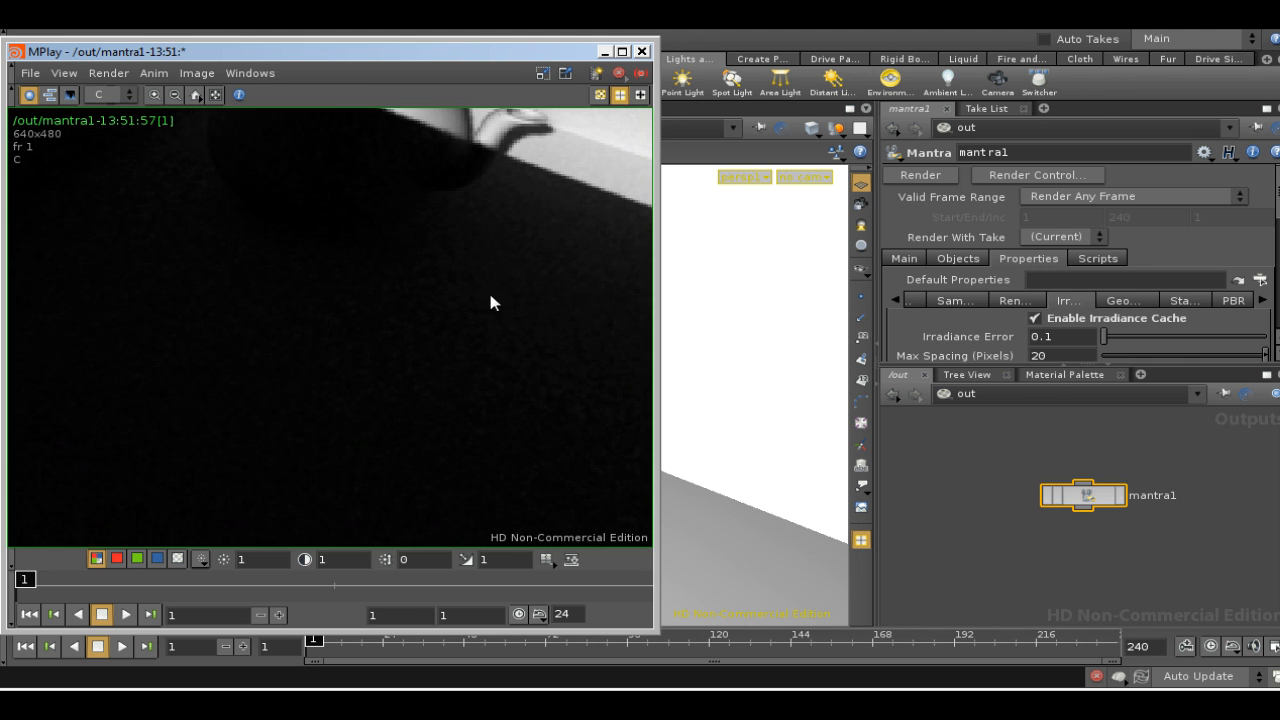
right_click_drag(490, 295, 479, 444)
middle_click_drag(472, 250, 407, 331)
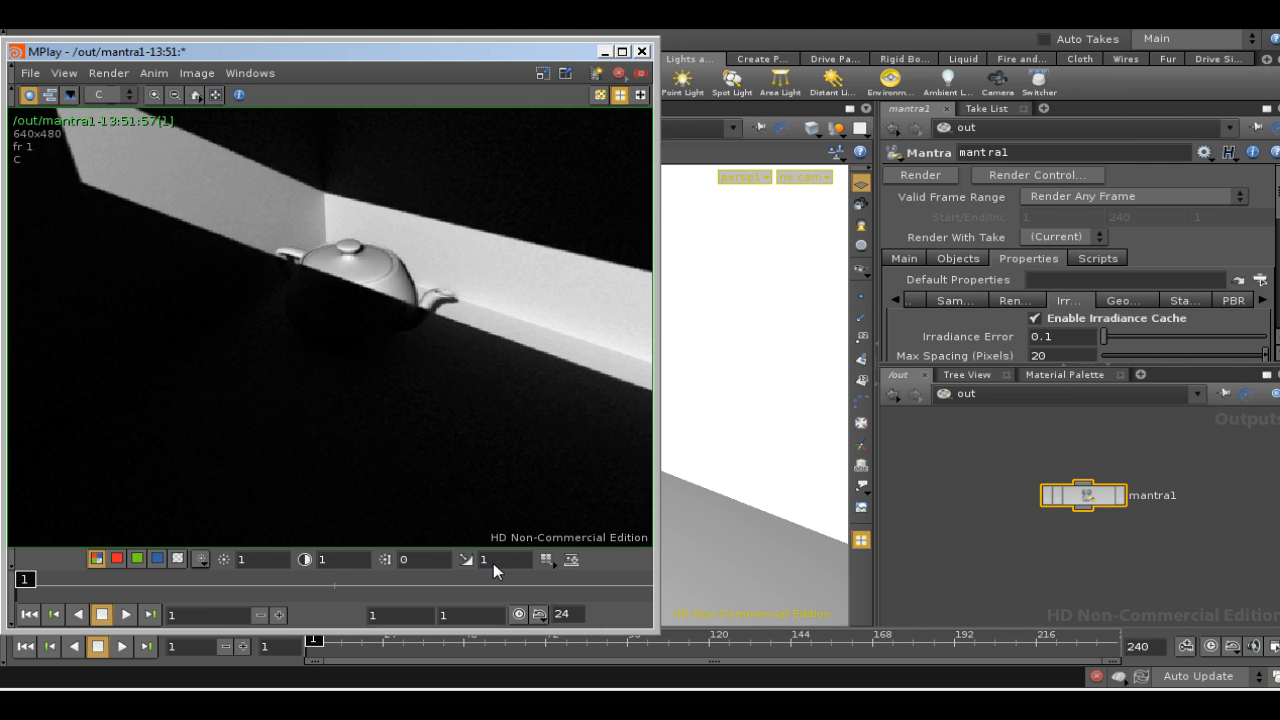
middle_click_drag(493, 563, 578, 534)
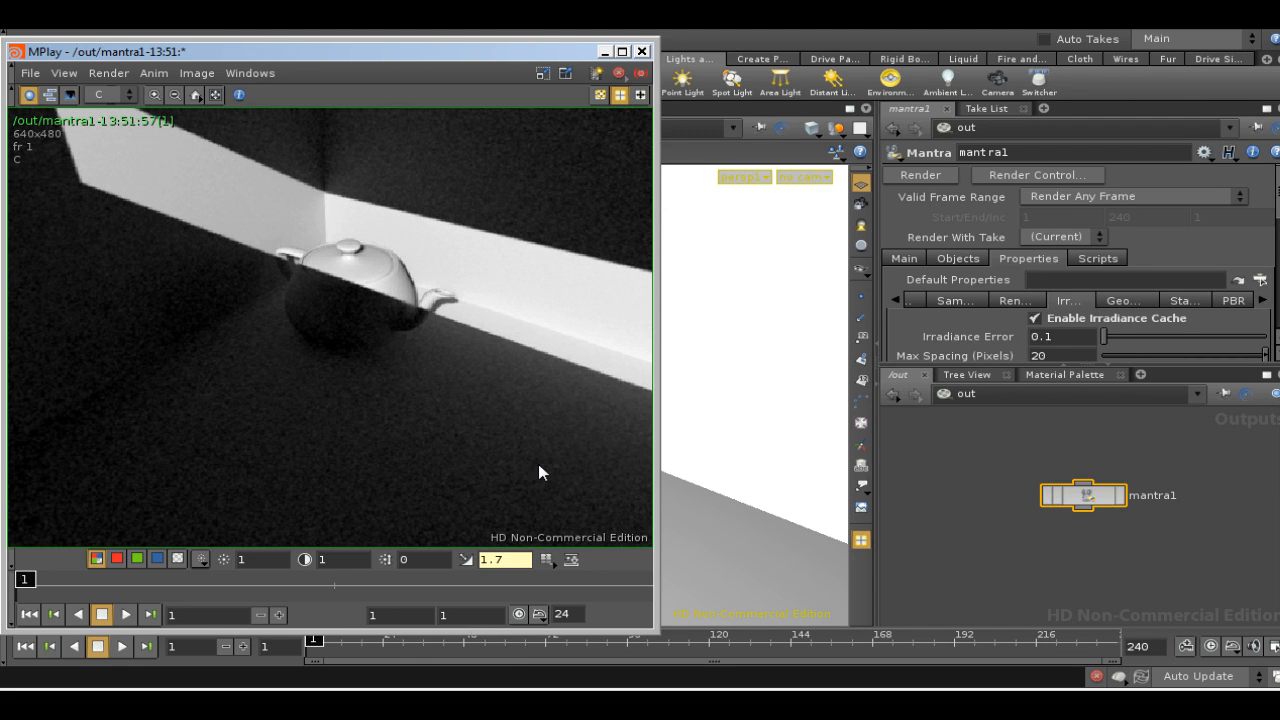
left_click(465, 560)
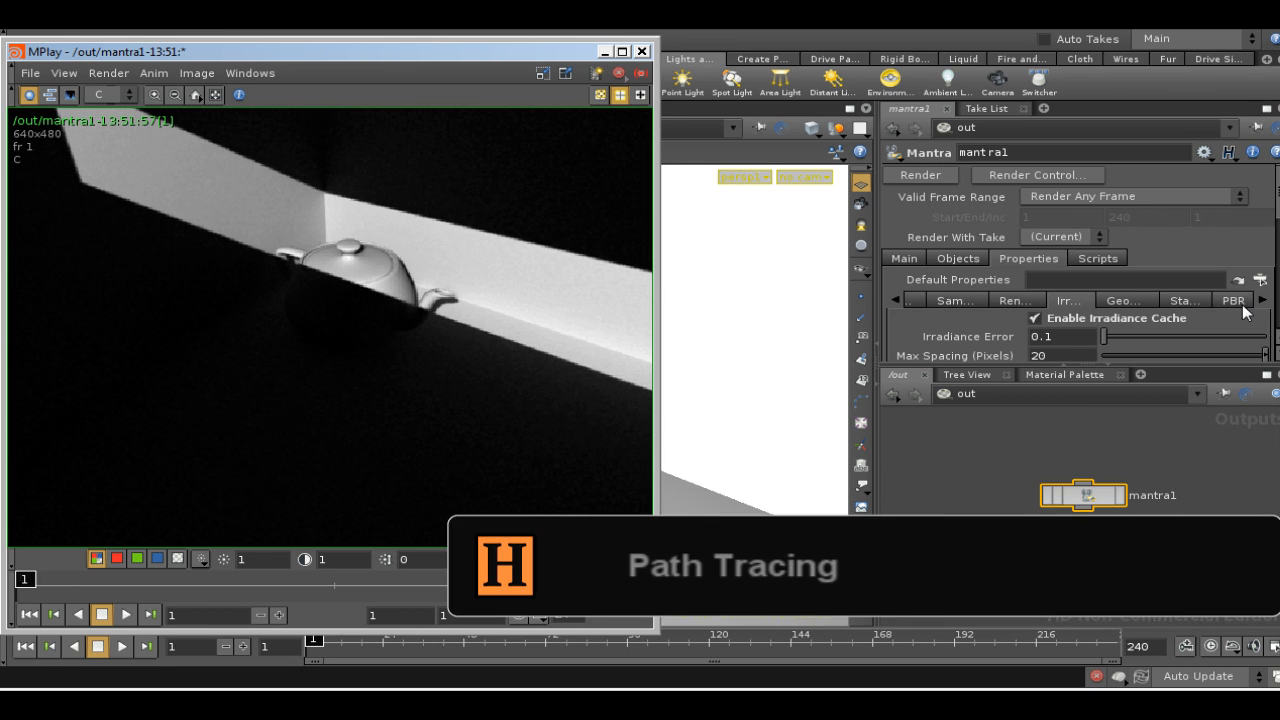
Step: Return to the shop network and set the v_gilight1 shader's irradiance style to Path Tracing
left_click(1041, 392)
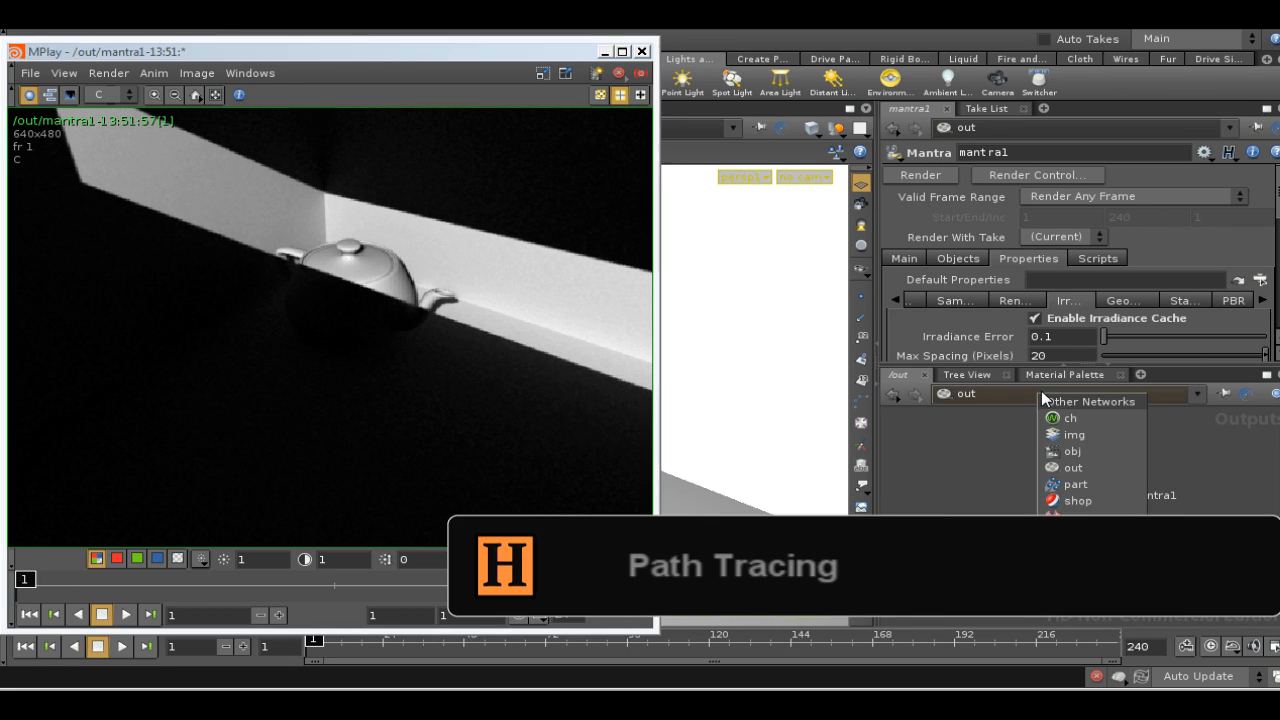
left_click(1074, 500)
left_click(1053, 219)
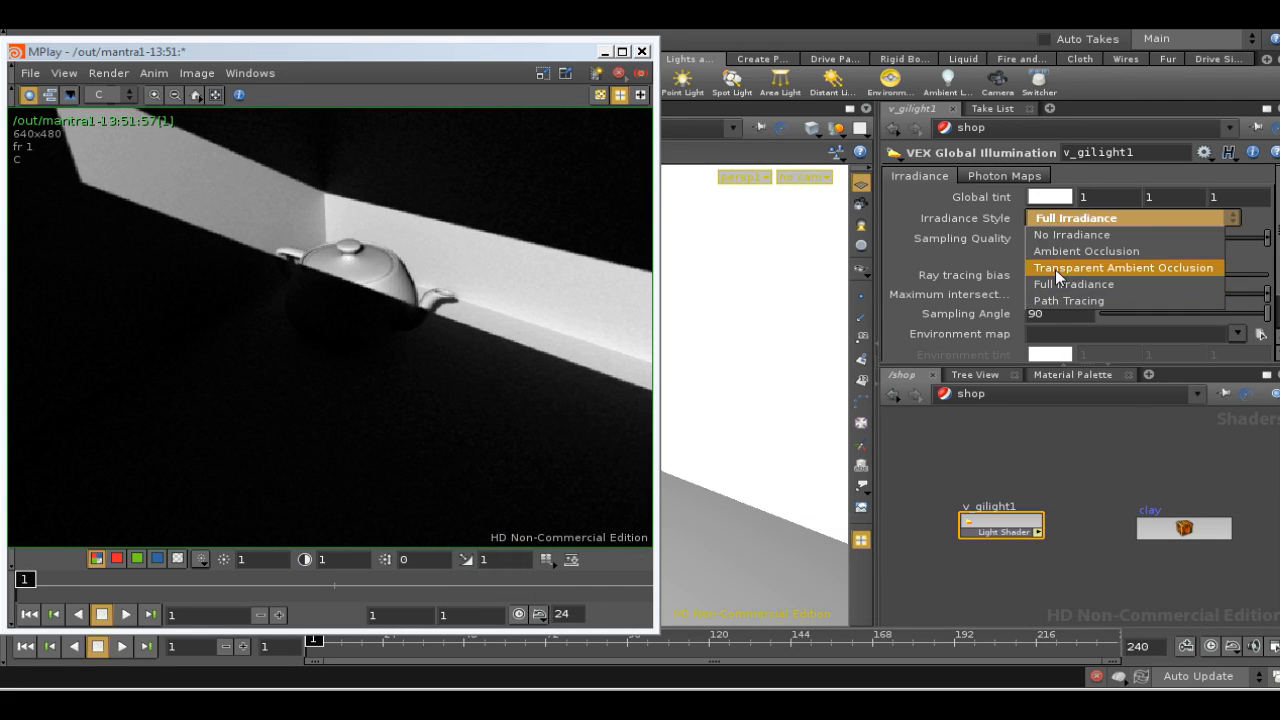
left_click(1055, 303)
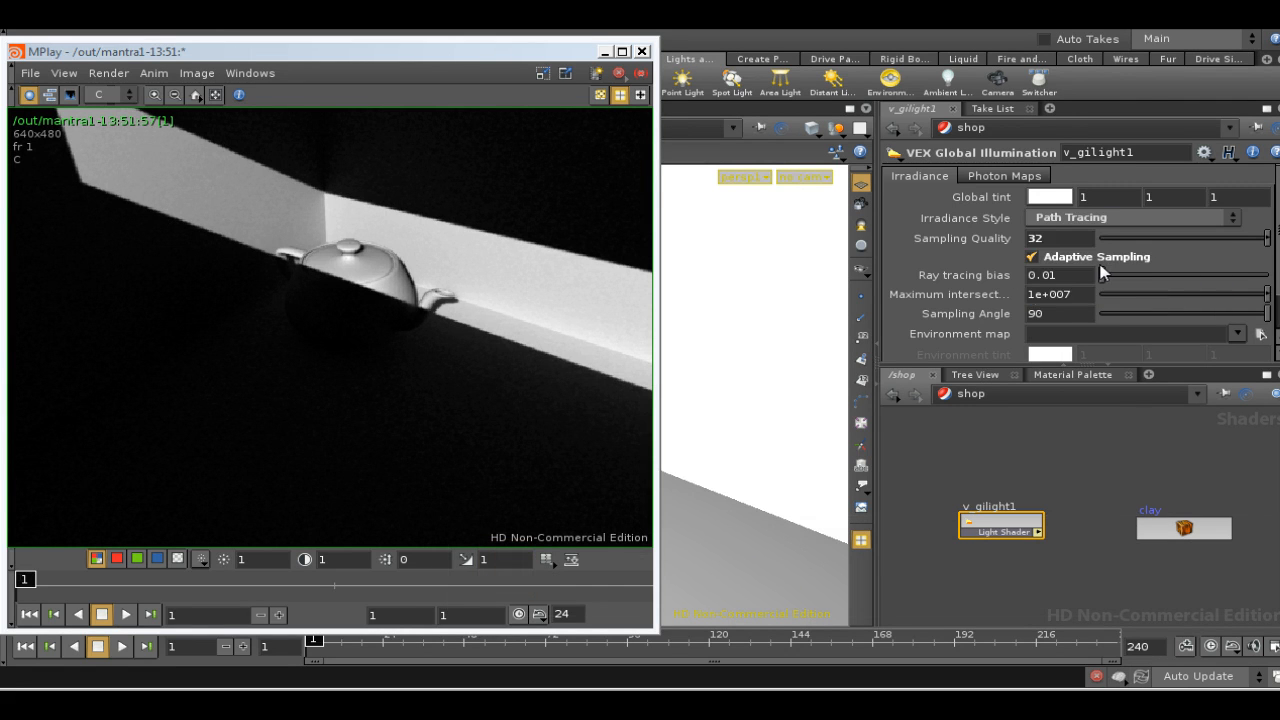
Step: Render mantra1 again from the out network and compare rendered frames 1 and 2 in the image viewer
left_click(1035, 390)
left_click(1075, 468)
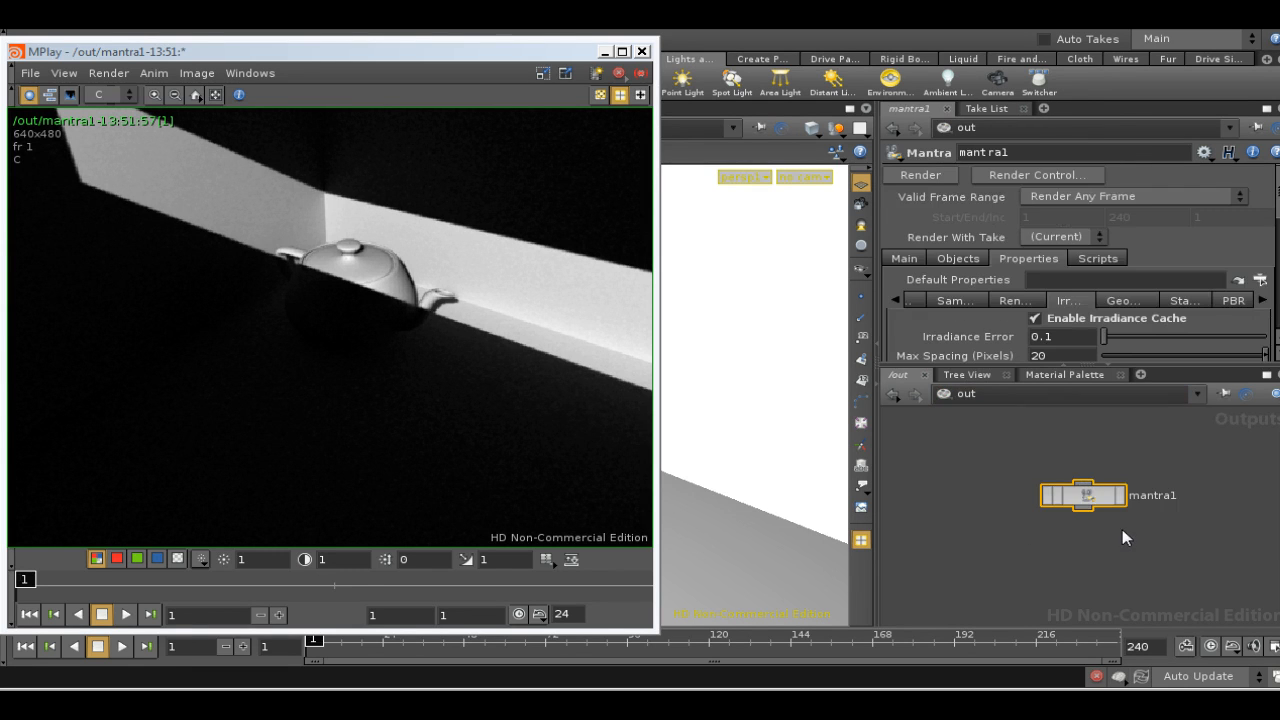
left_click(1118, 503)
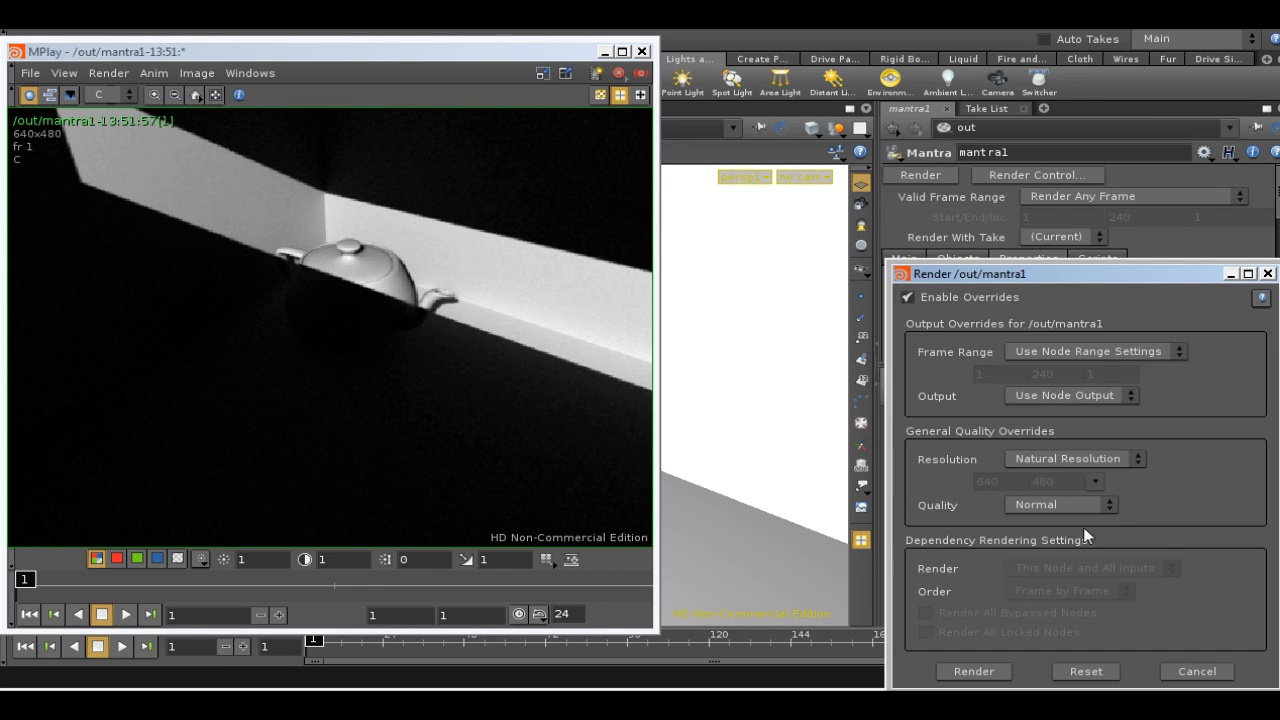
left_click(994, 676)
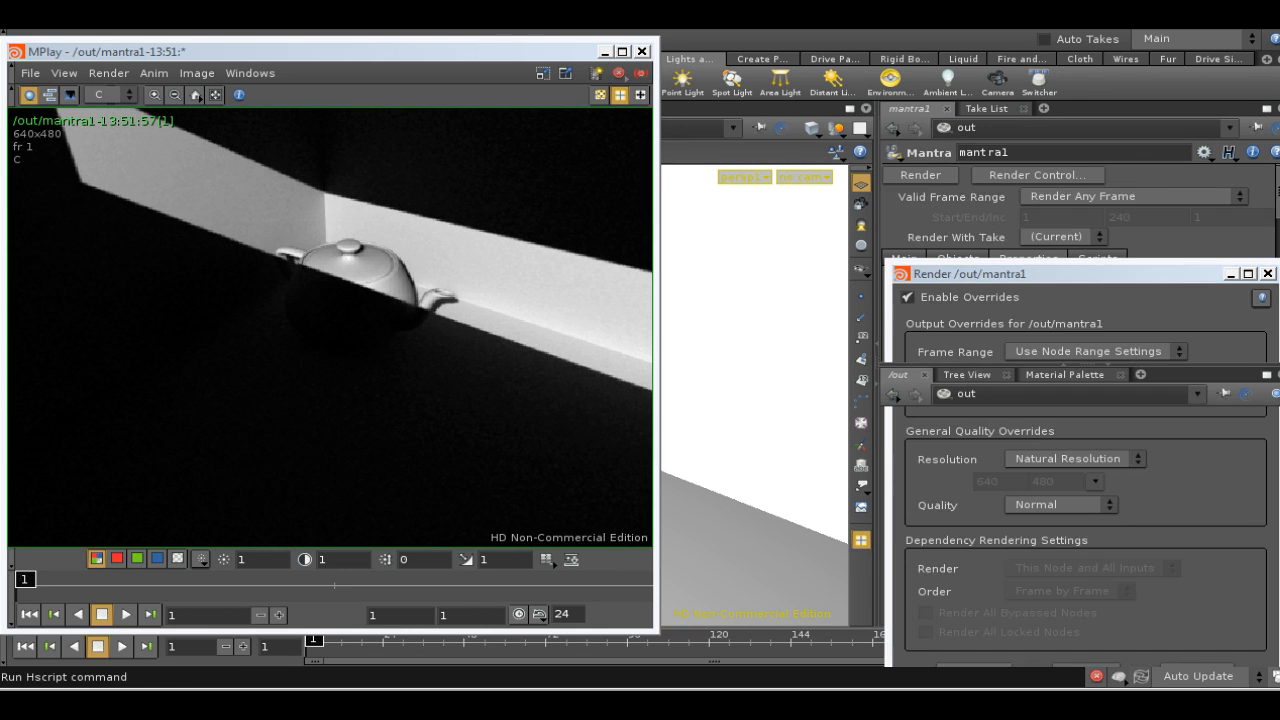
left_click(1143, 677)
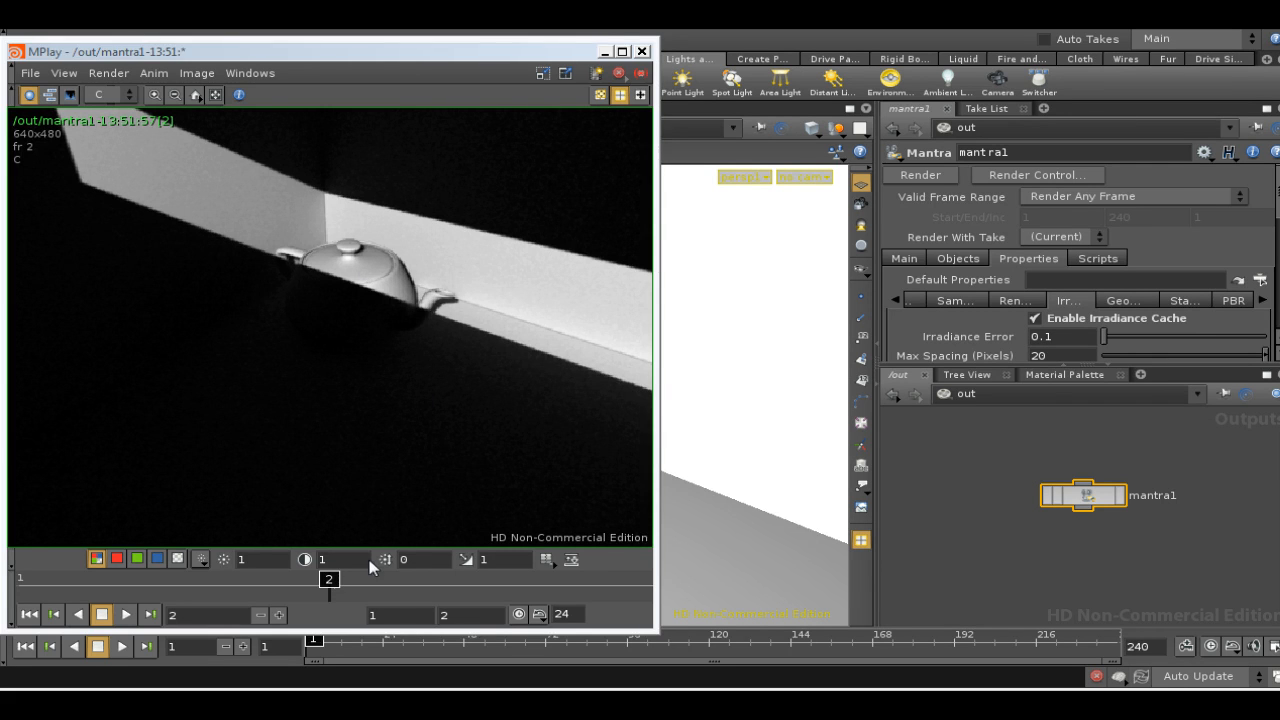
left_click_drag(338, 577, 2, 604)
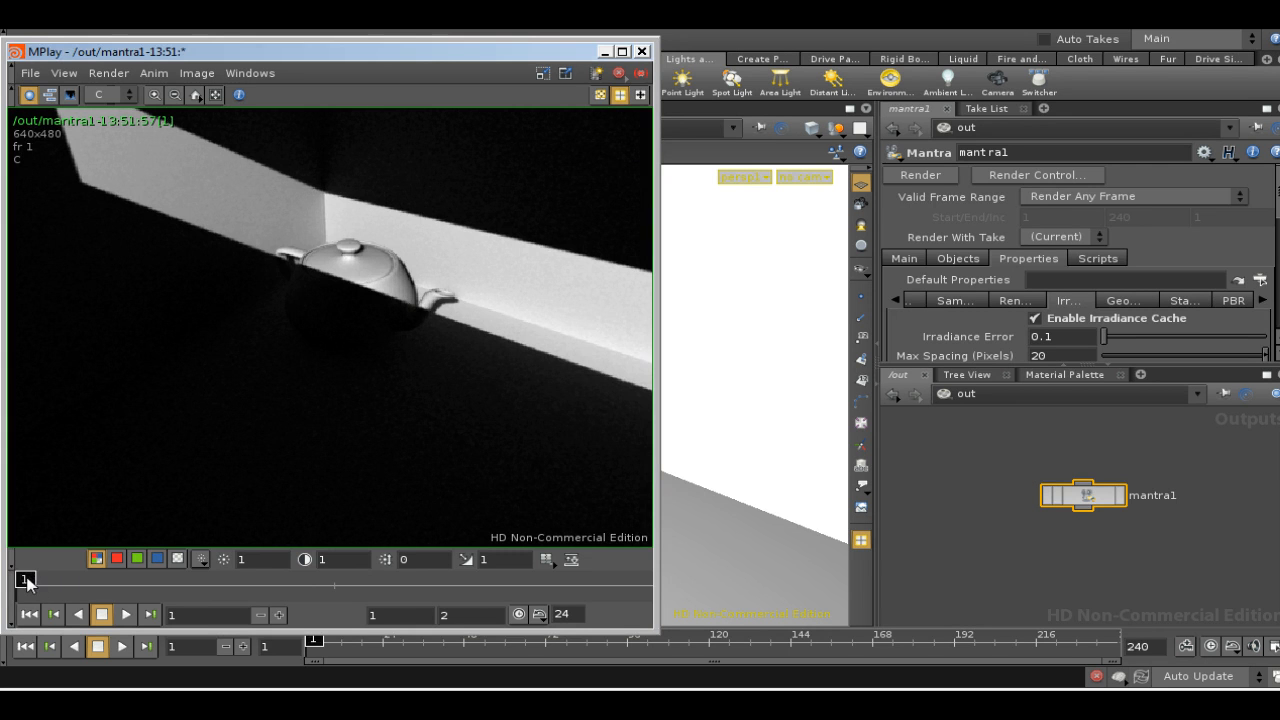
left_click_drag(54, 576, 378, 567)
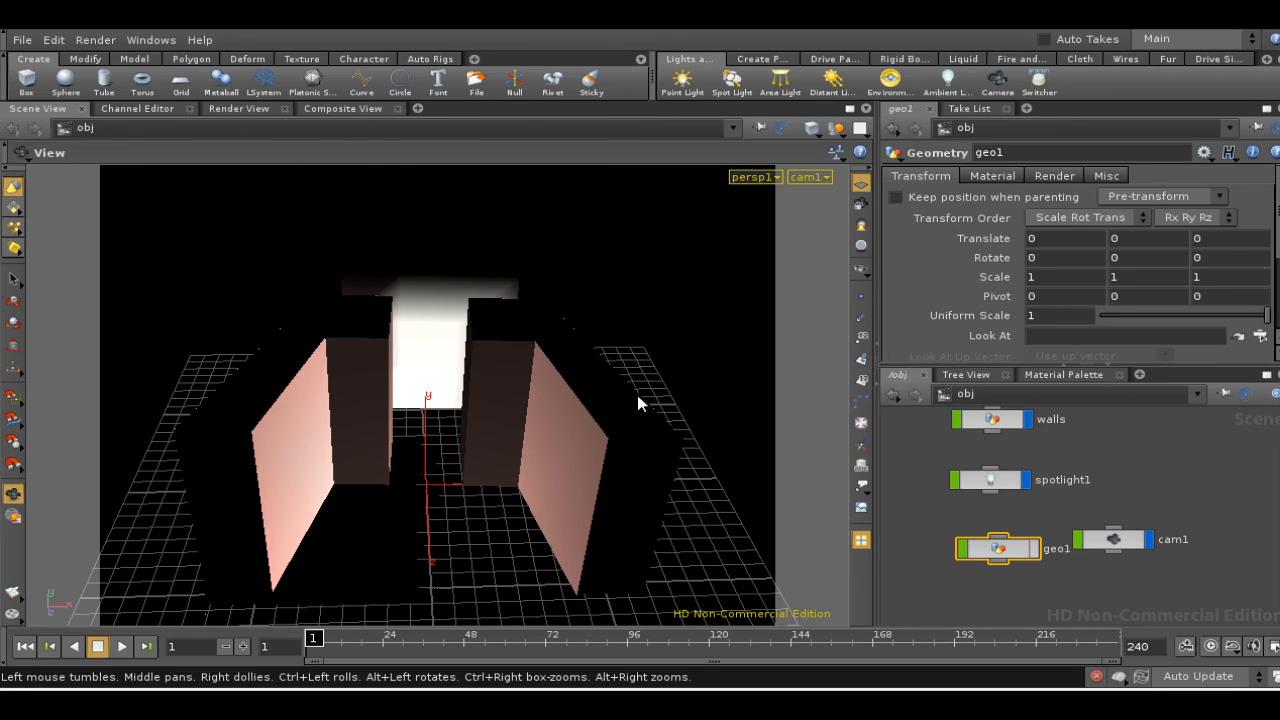
left_click_drag(554, 415, 534, 463)
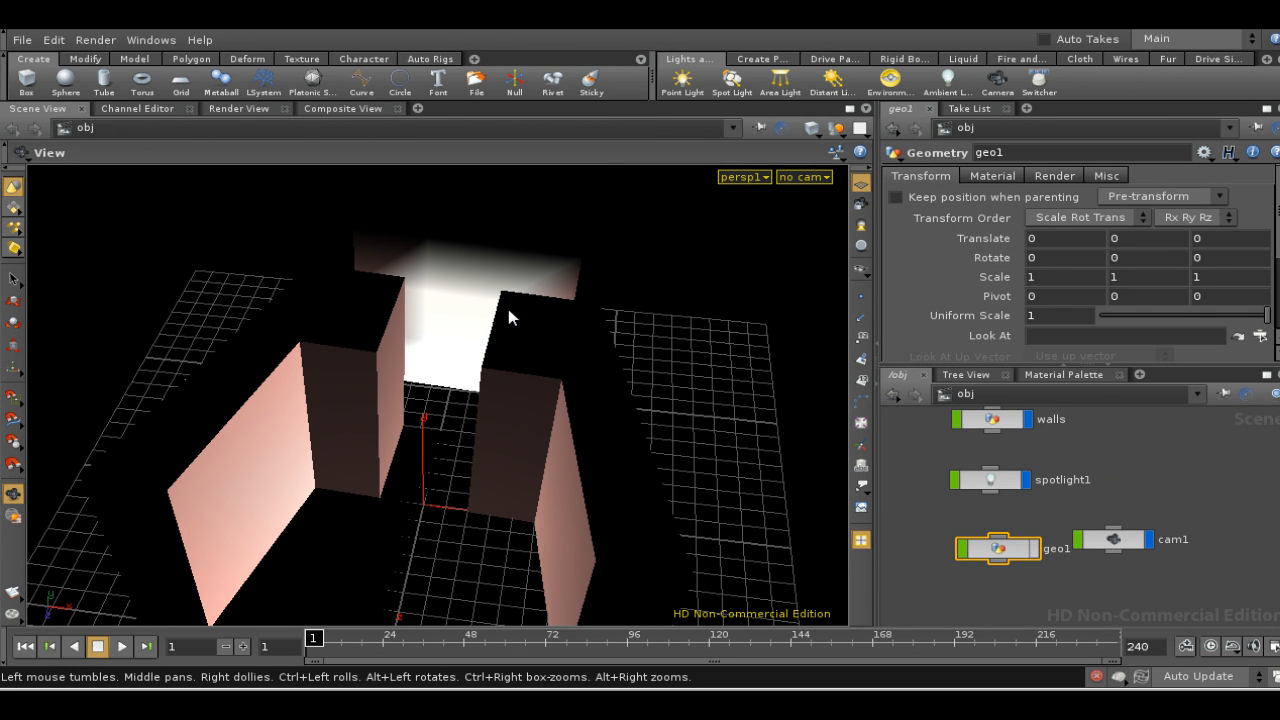
left_click_drag(600, 318, 648, 504)
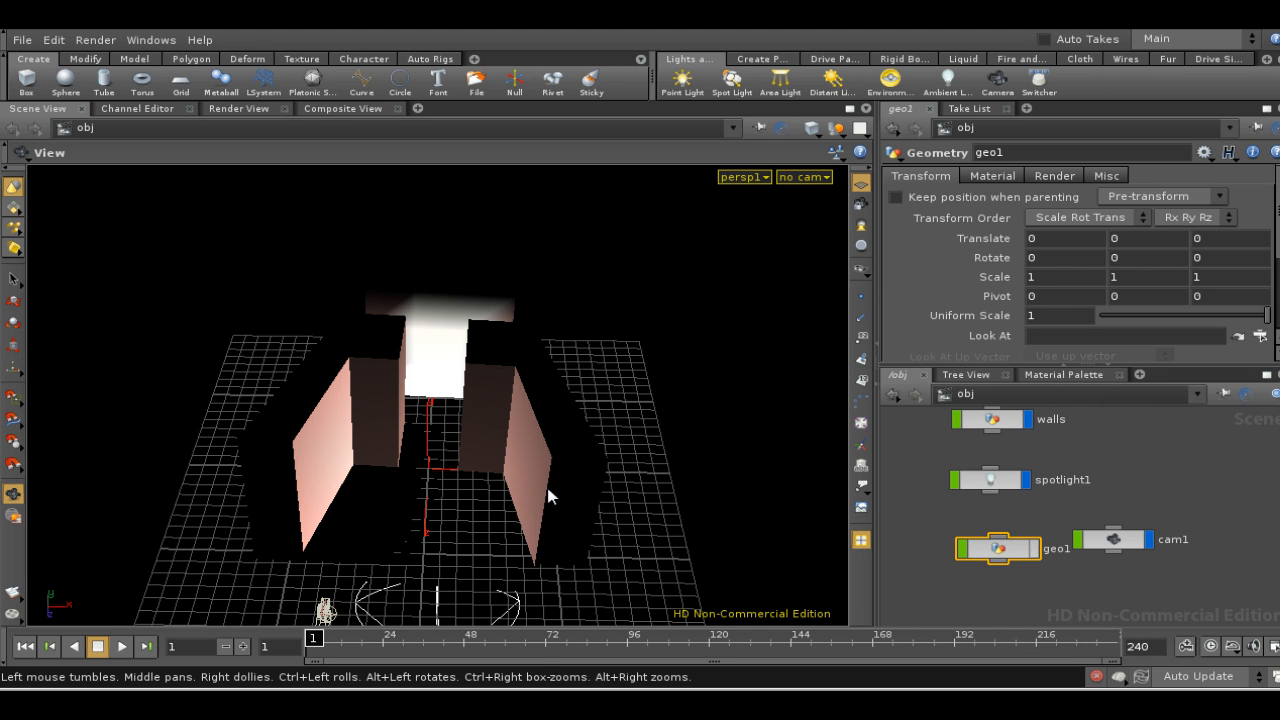
mouse_move(548, 495)
left_mouse_down()
mouse_move(549, 463)
mouse_move(550, 477)
left_mouse_up()
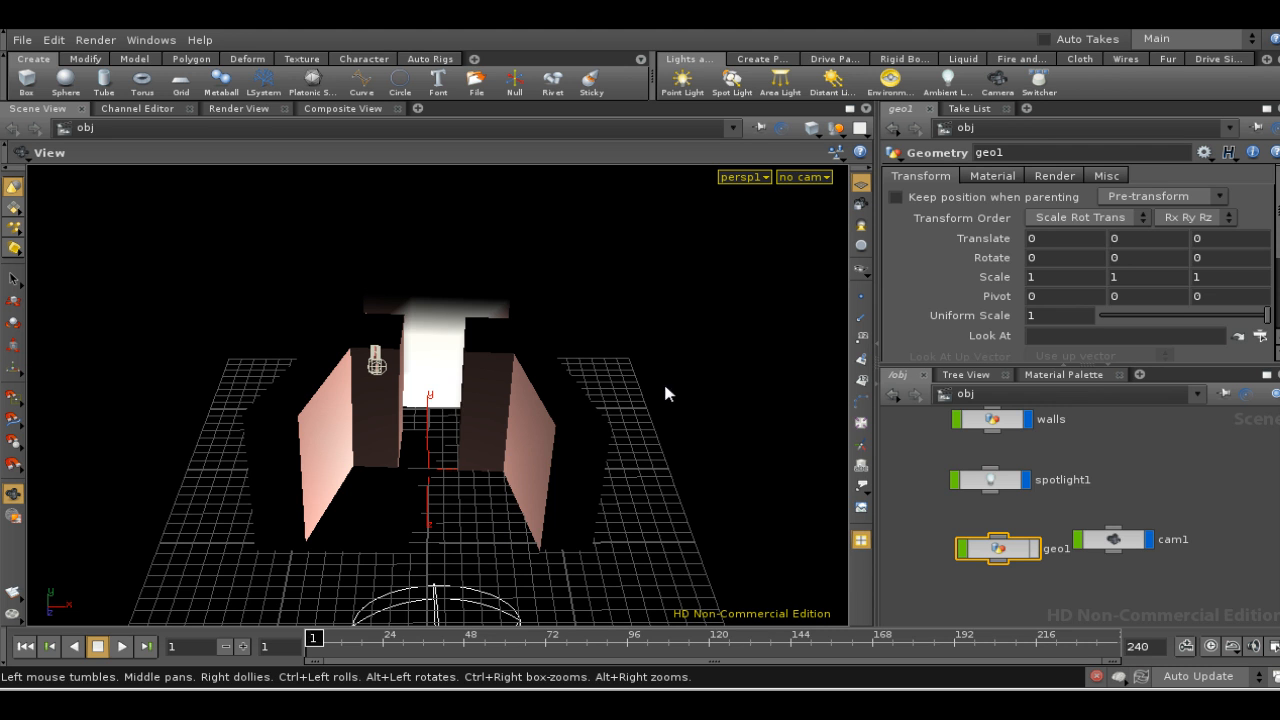
Step: Create a Mantra node in the out network, render it, and close the resulting render window
left_click(1057, 399)
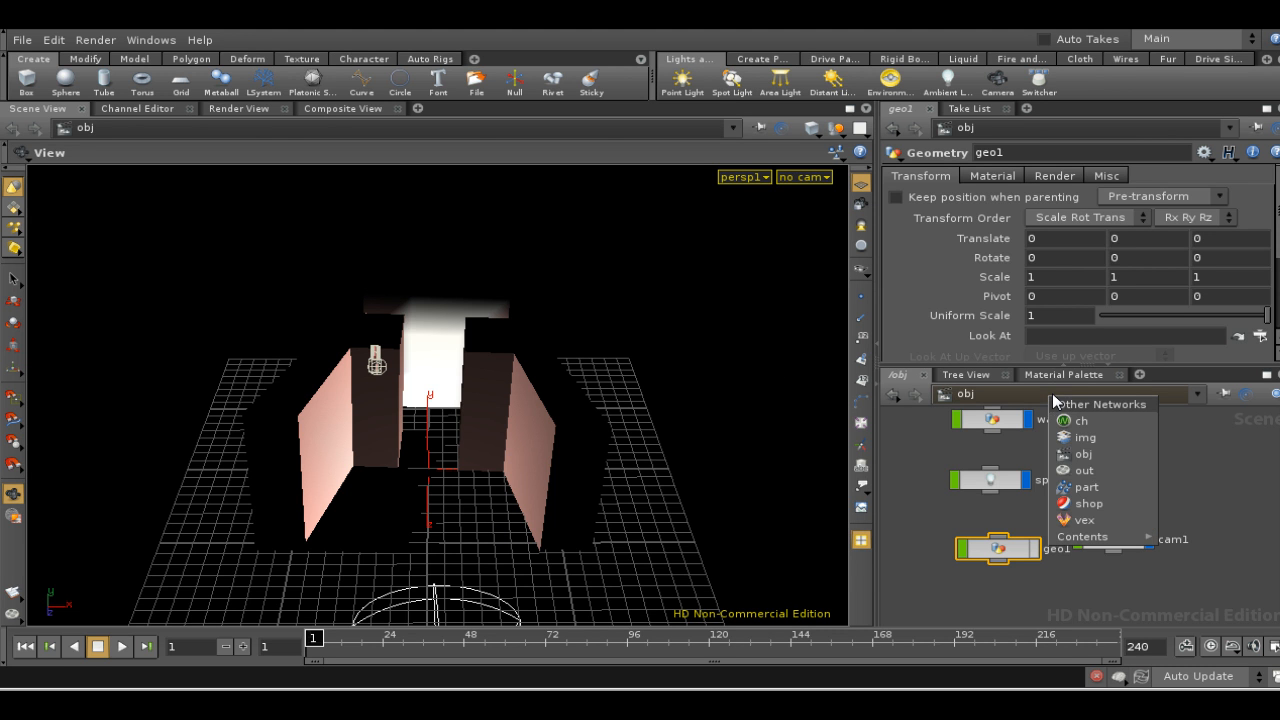
left_click(1080, 471)
key("Tab")
type("mant")
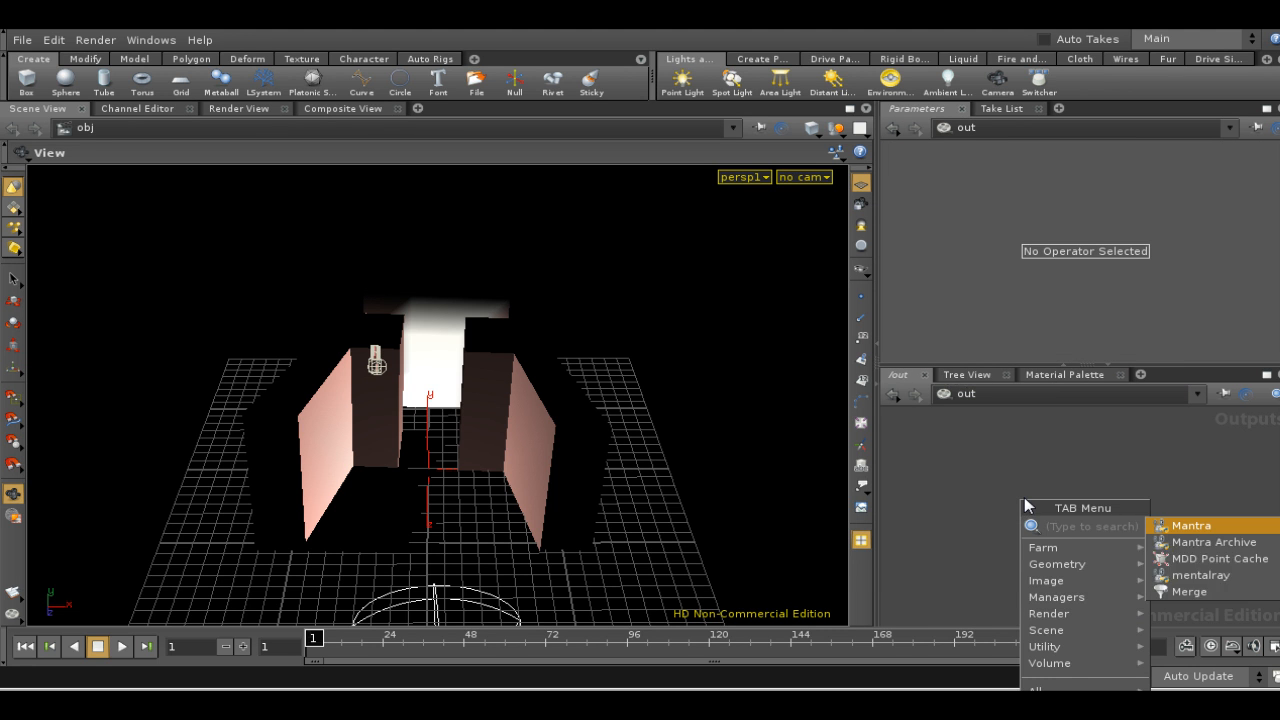
left_click(1187, 530)
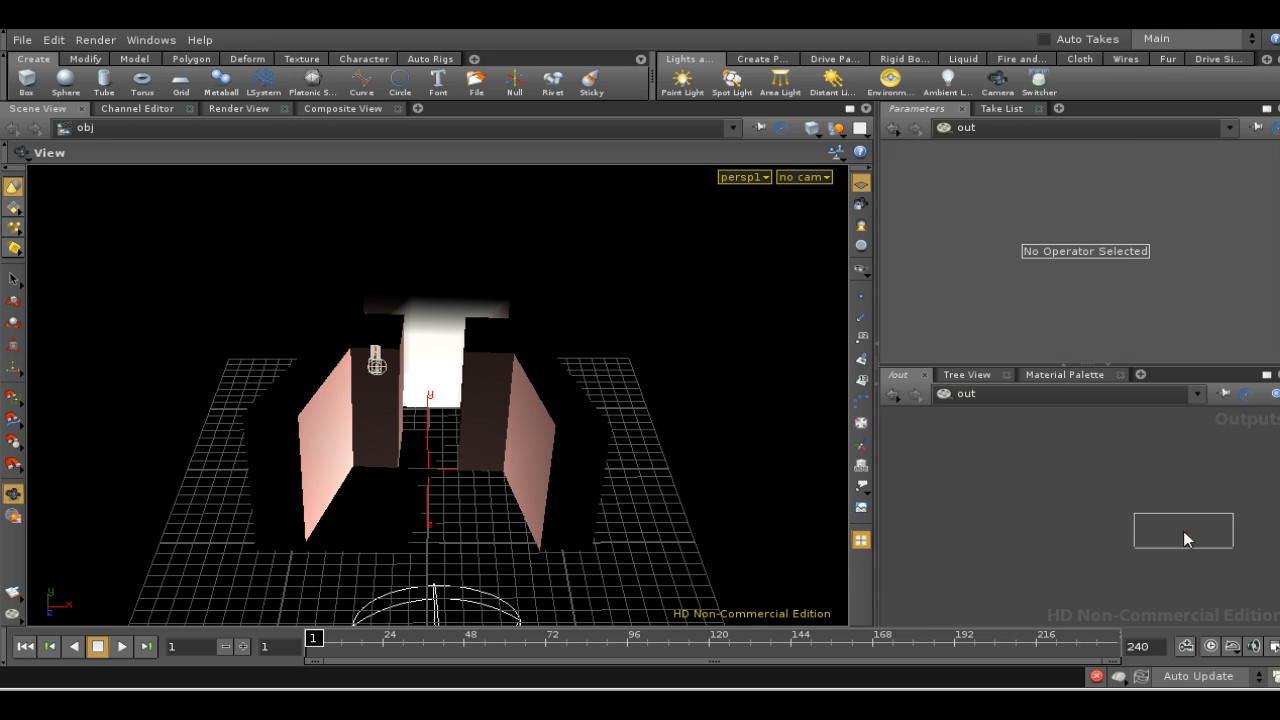
left_click(1089, 484)
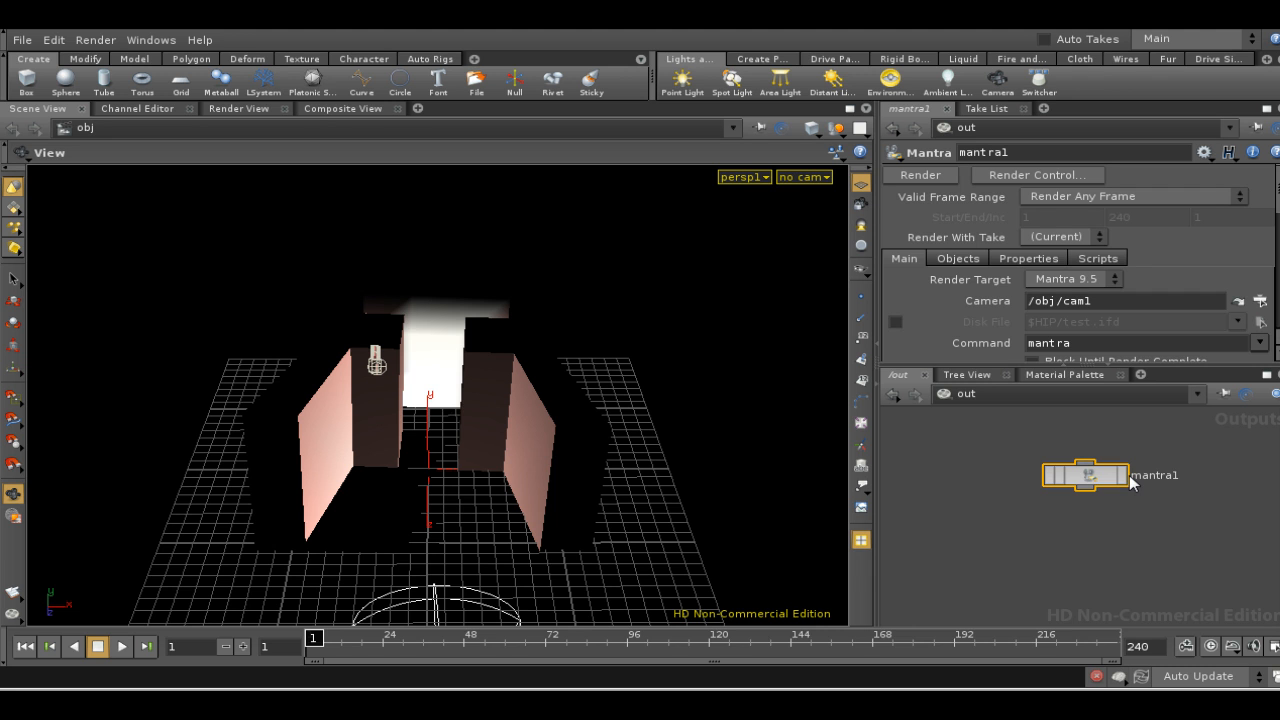
left_click(1059, 476)
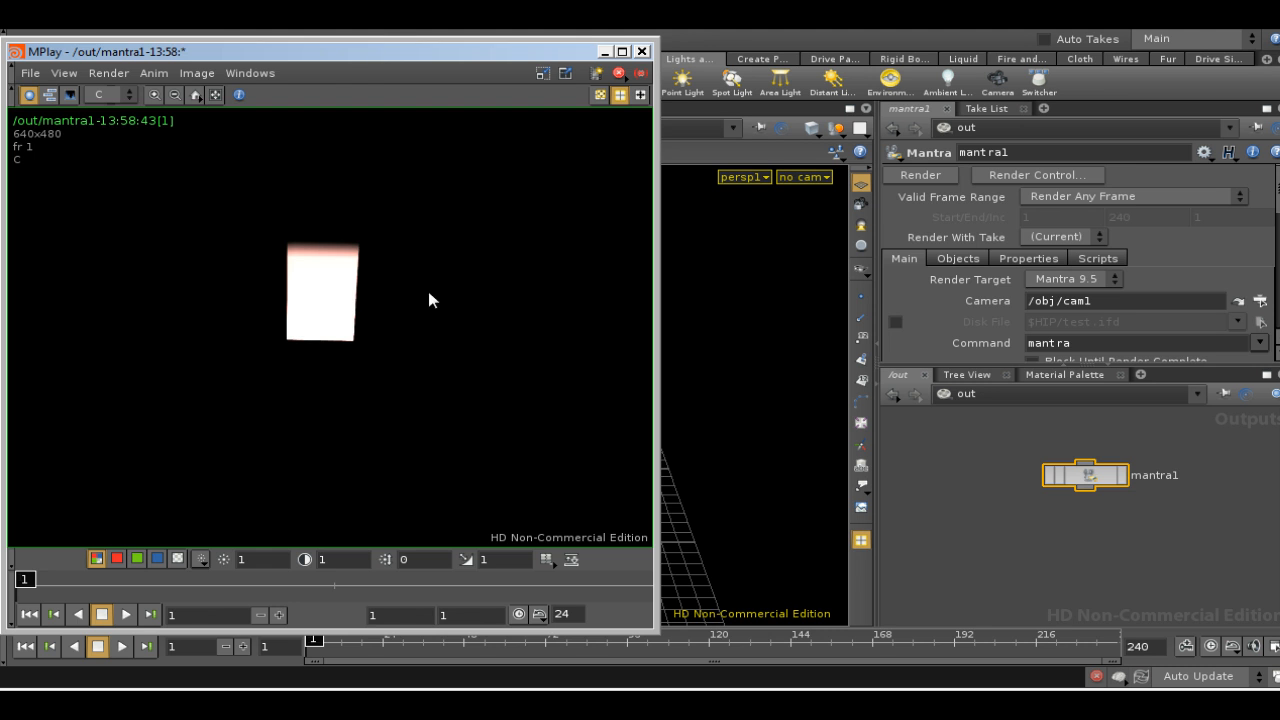
left_click(641, 51)
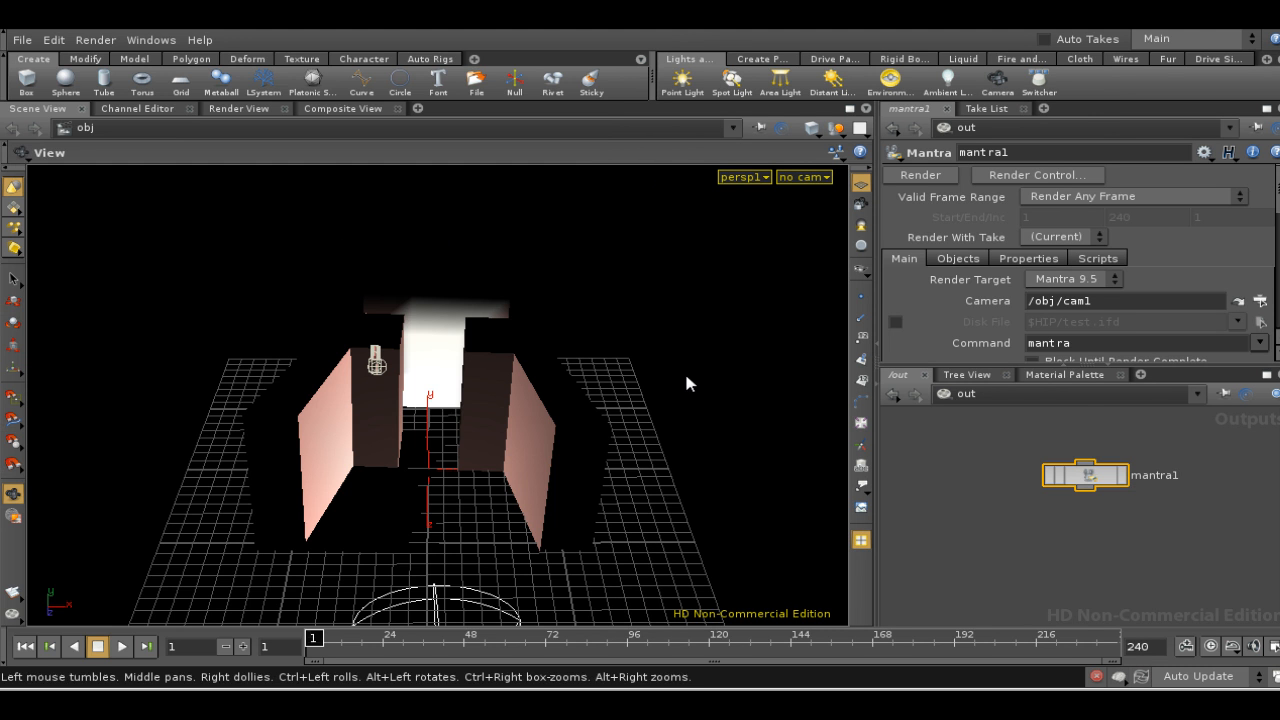
Step: Add a VEX Global Illumination Mantra light shader beside the clay material in the shop network
left_click(1062, 390)
left_click(1097, 500)
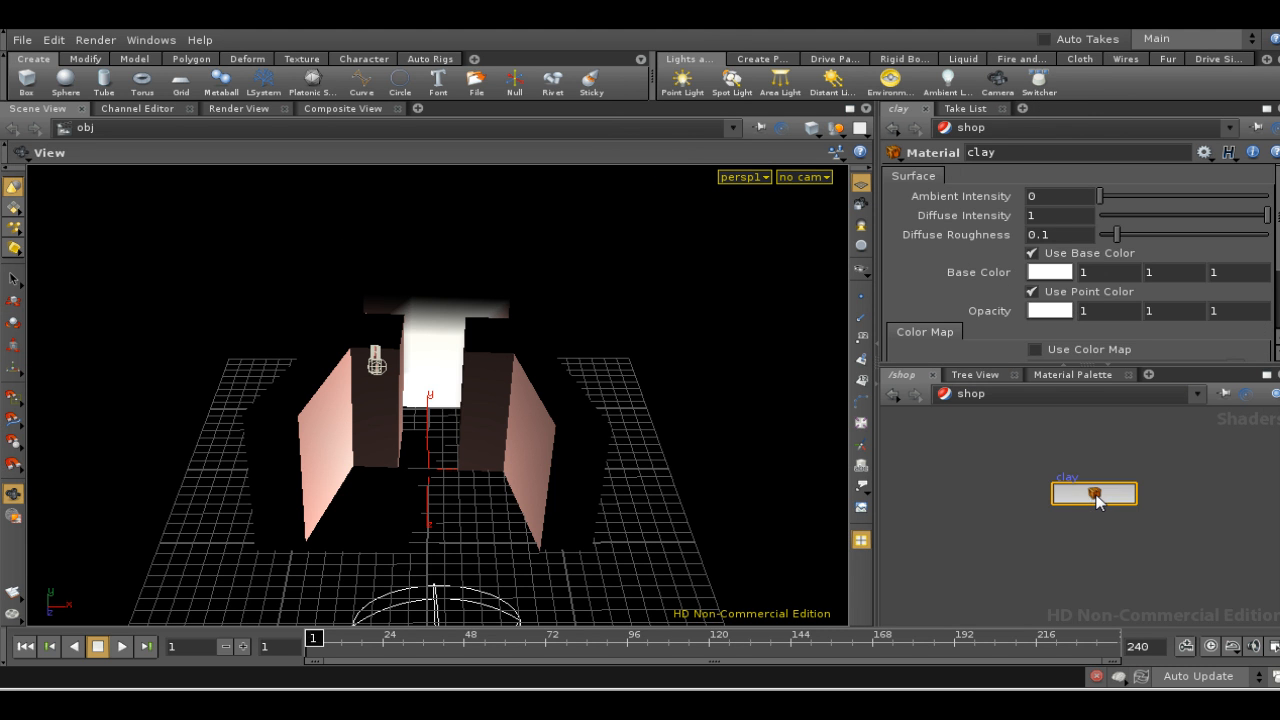
key("Tab")
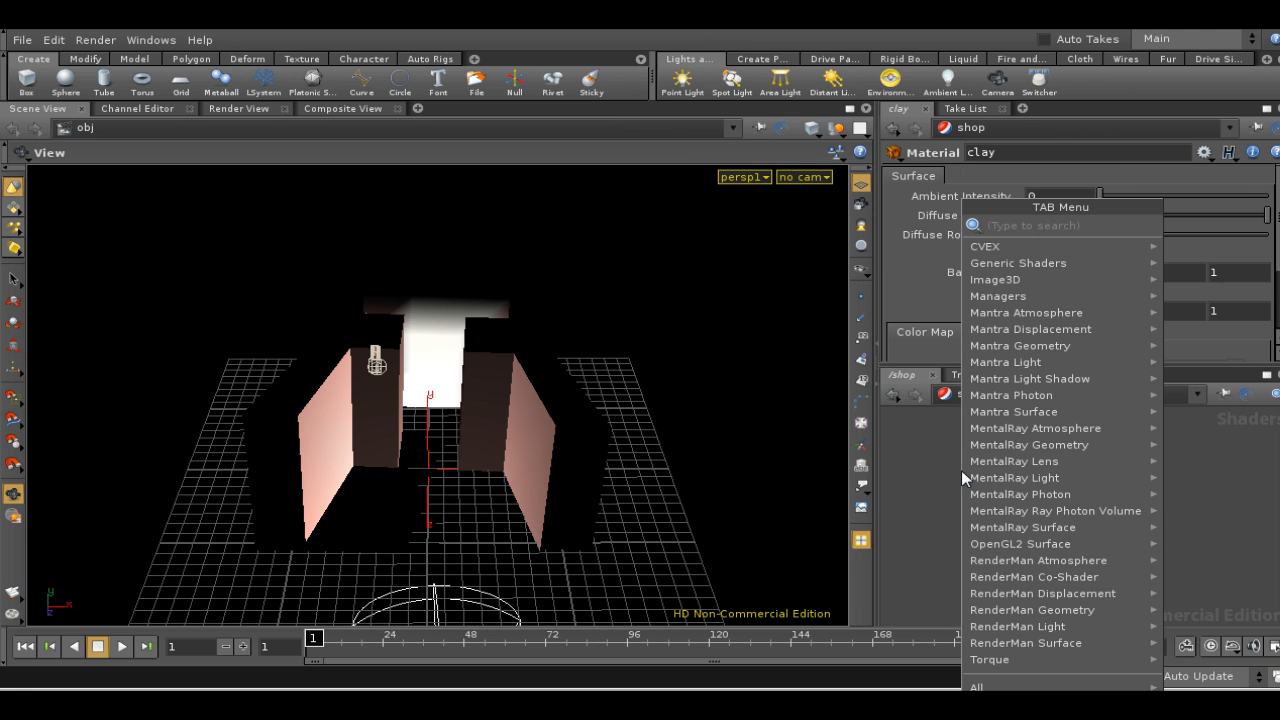
mouse_move(983, 368)
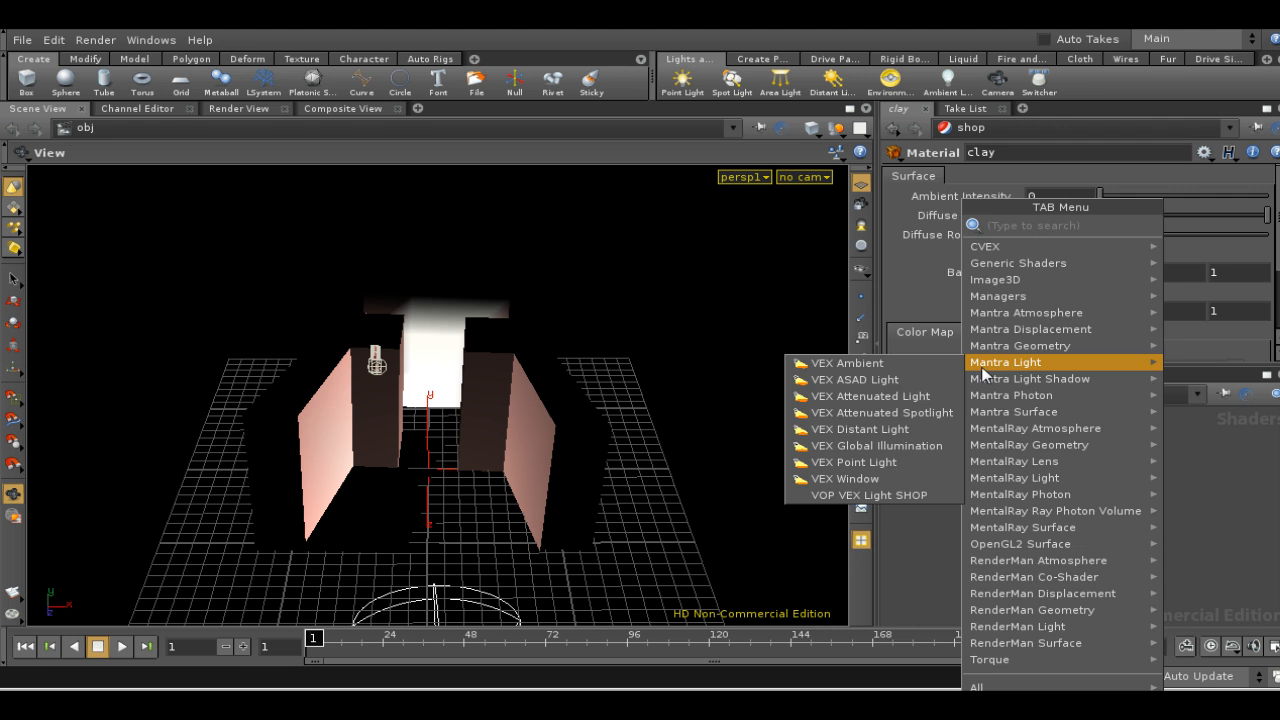
left_click(880, 446)
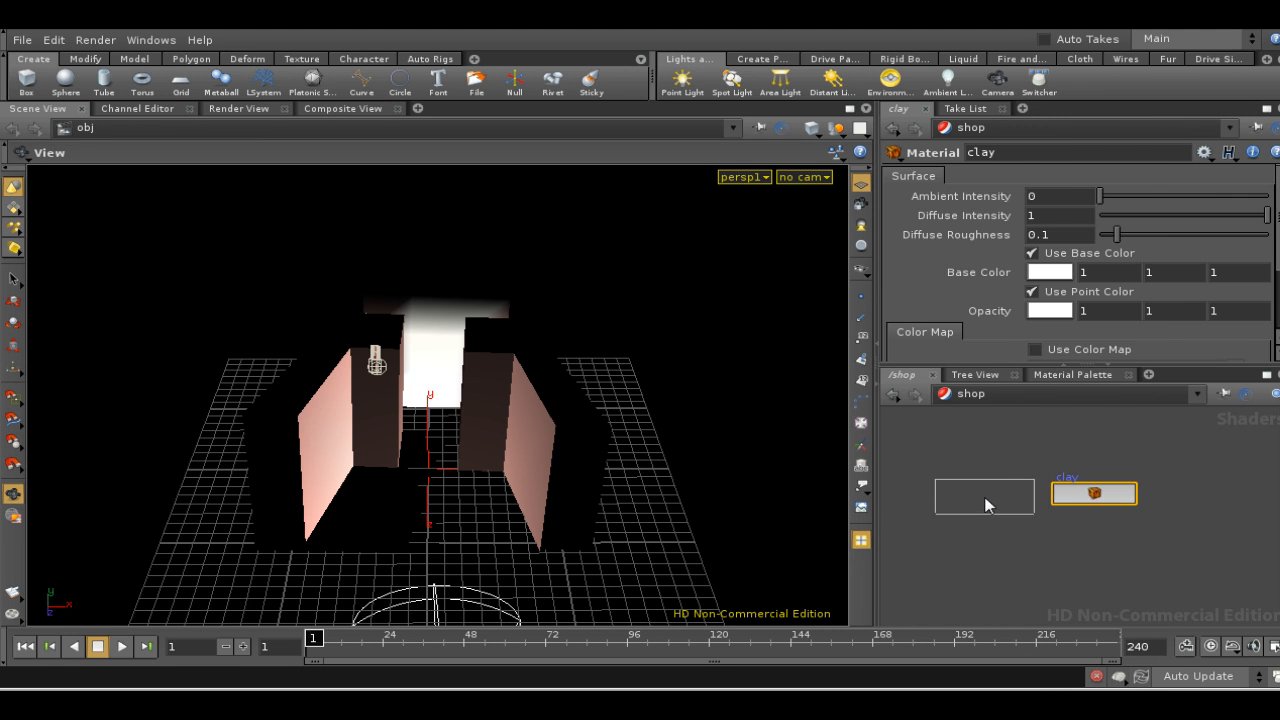
left_click(985, 505)
Step: Return to the obj network and place a Light Template object above cam1
left_click(1000, 396)
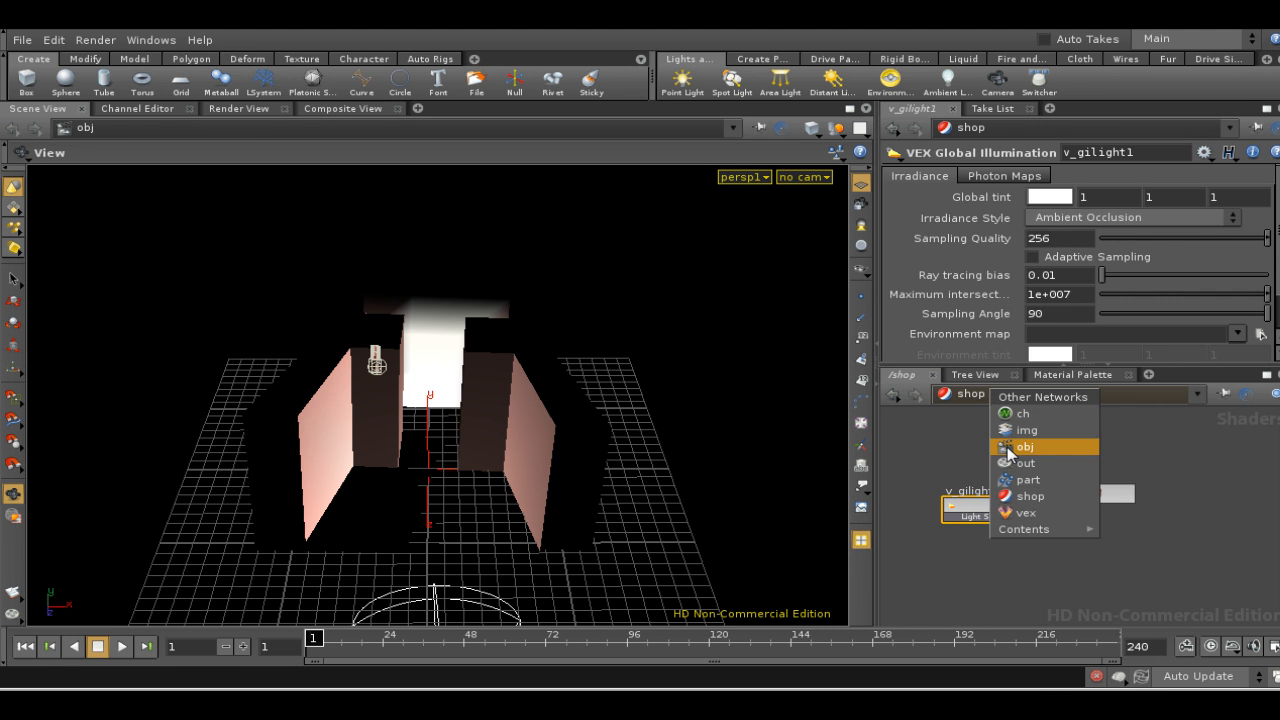
left_click(1010, 447)
key("Tab")
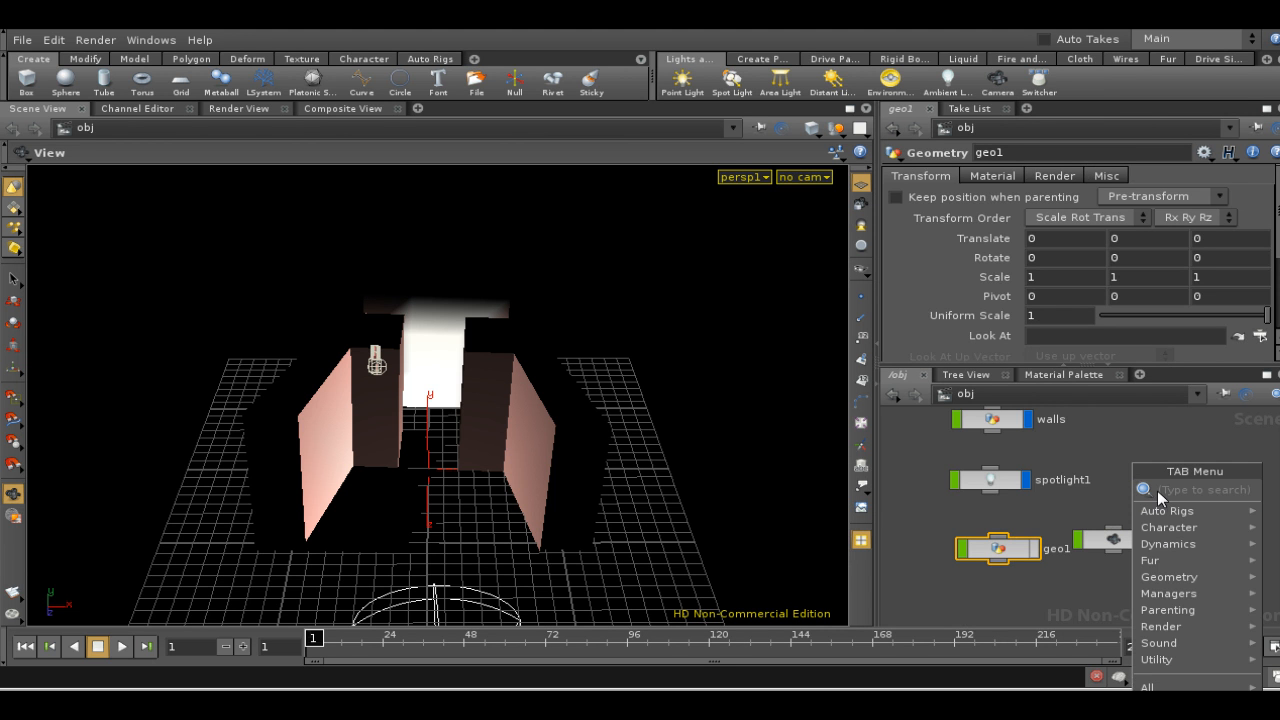
mouse_move(1177, 626)
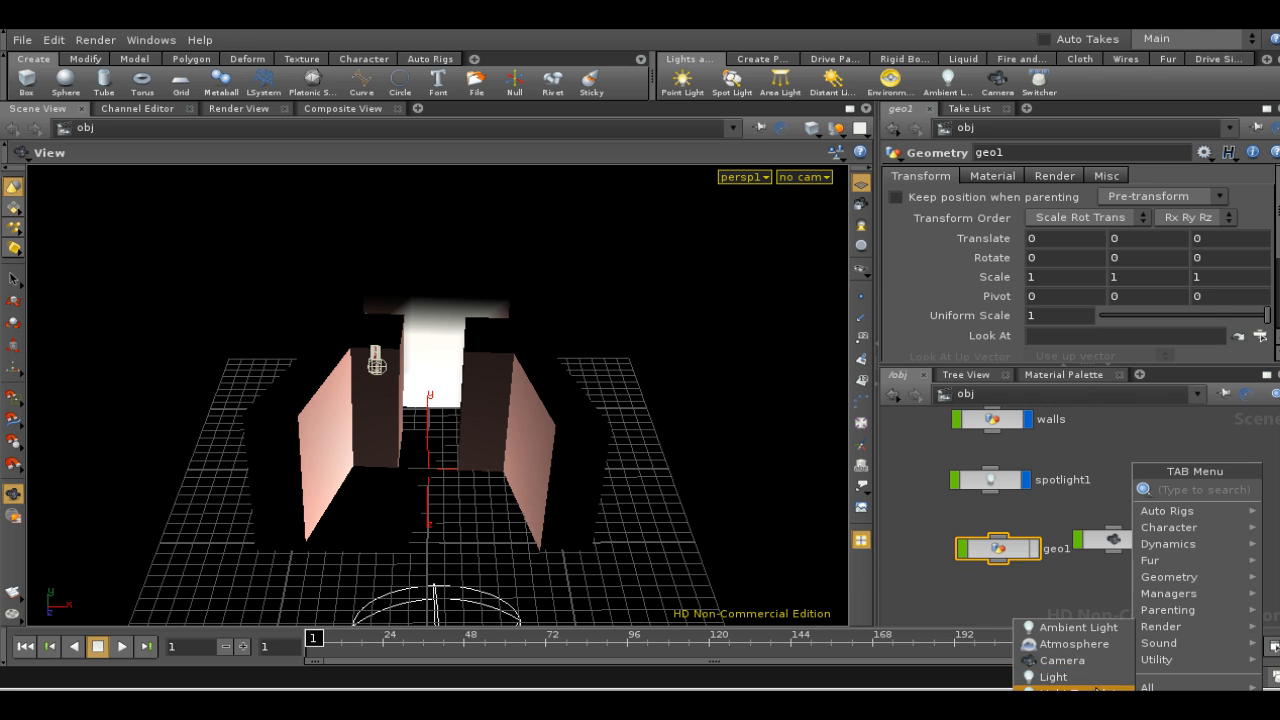
left_click(1053, 677)
left_click(1133, 471)
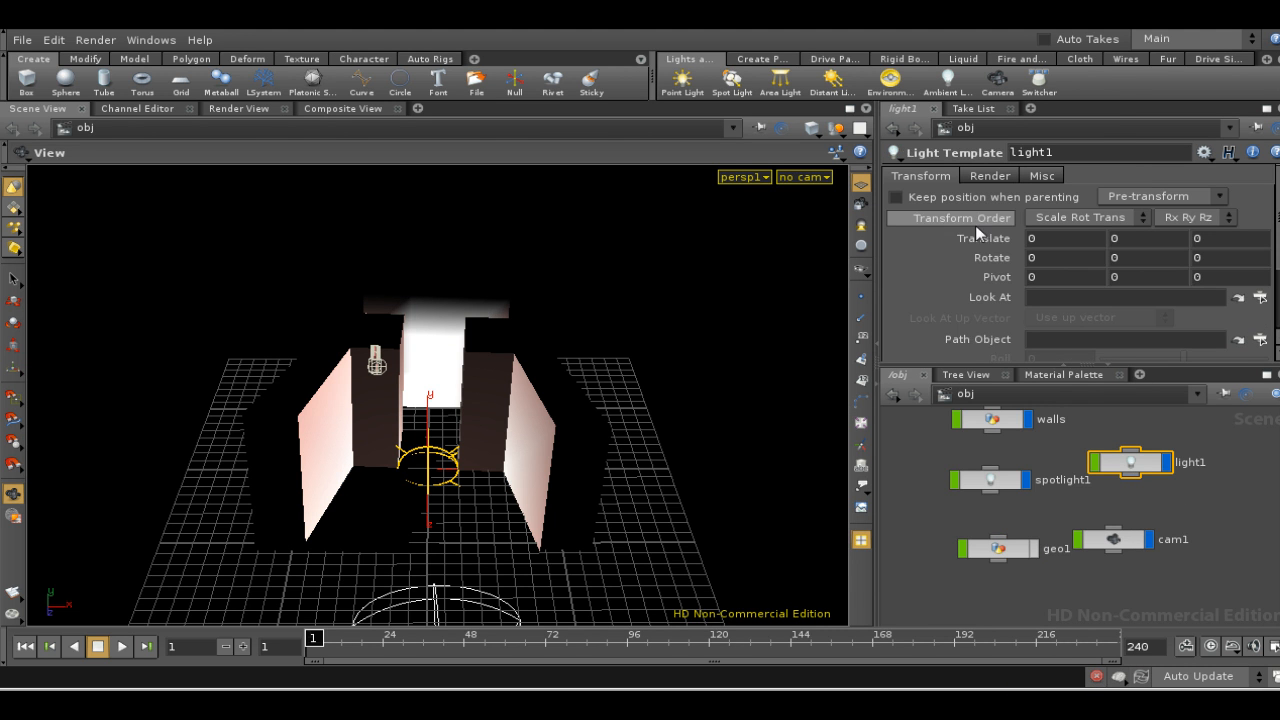
Step: Assign the v_gilight1 shader from the shop network as light1's light shader
left_click(991, 176)
left_click(1014, 243)
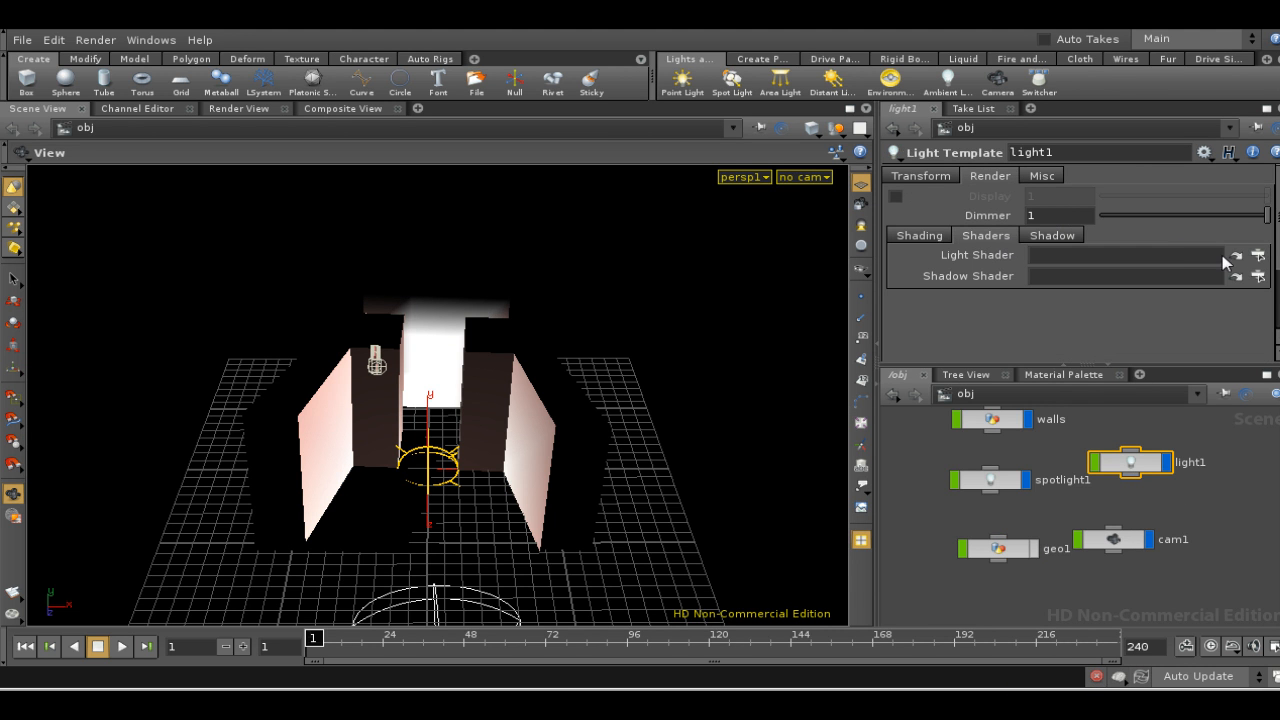
left_click(1260, 256)
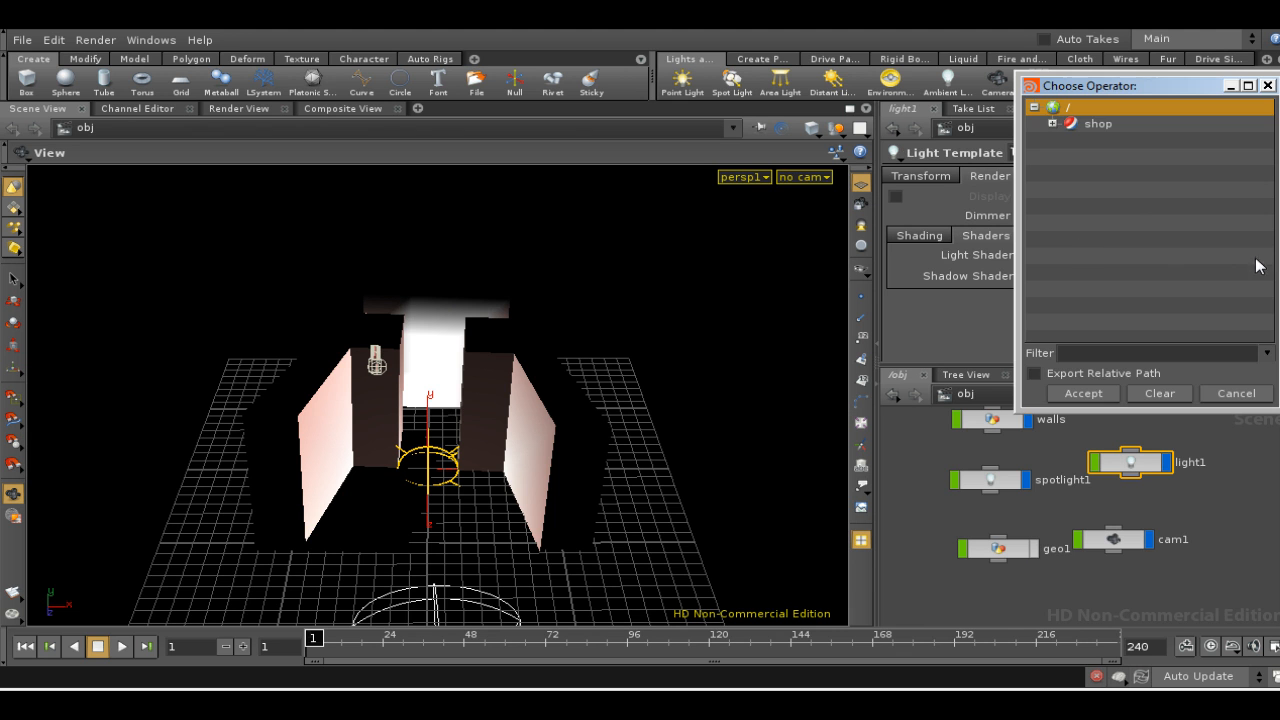
left_click(1052, 123)
left_click(1100, 141)
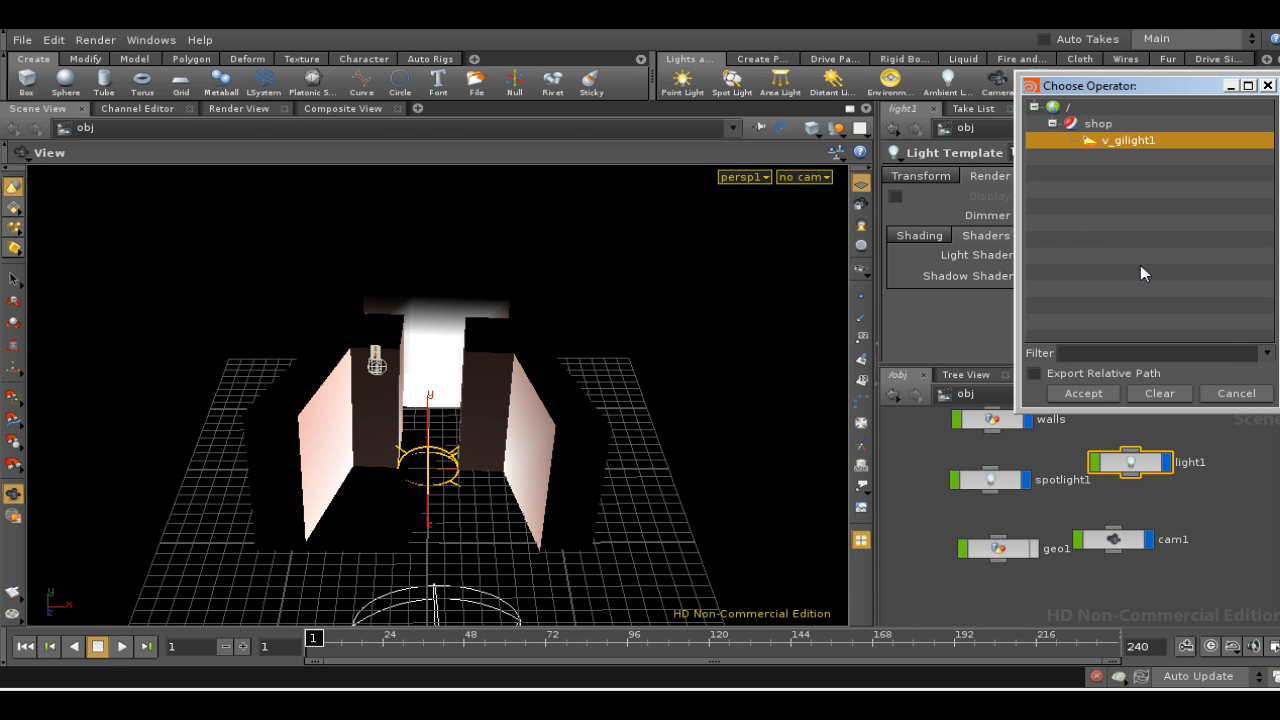
left_click(1098, 393)
Step: Jump to the v_gilight1 shader and set its sampling quality to 32 and irradiance style to Full Irradiance
left_click(1236, 258)
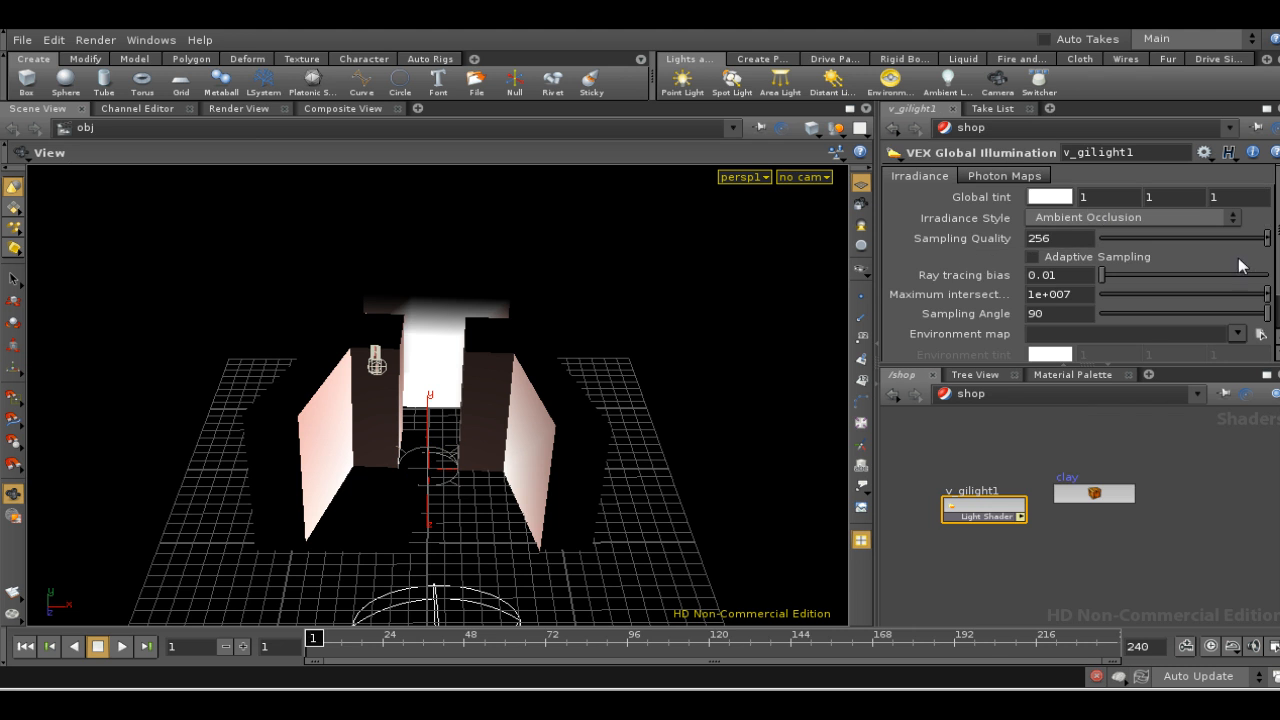
left_click(1060, 238)
type("32")
left_click(1088, 217)
left_click(1090, 283)
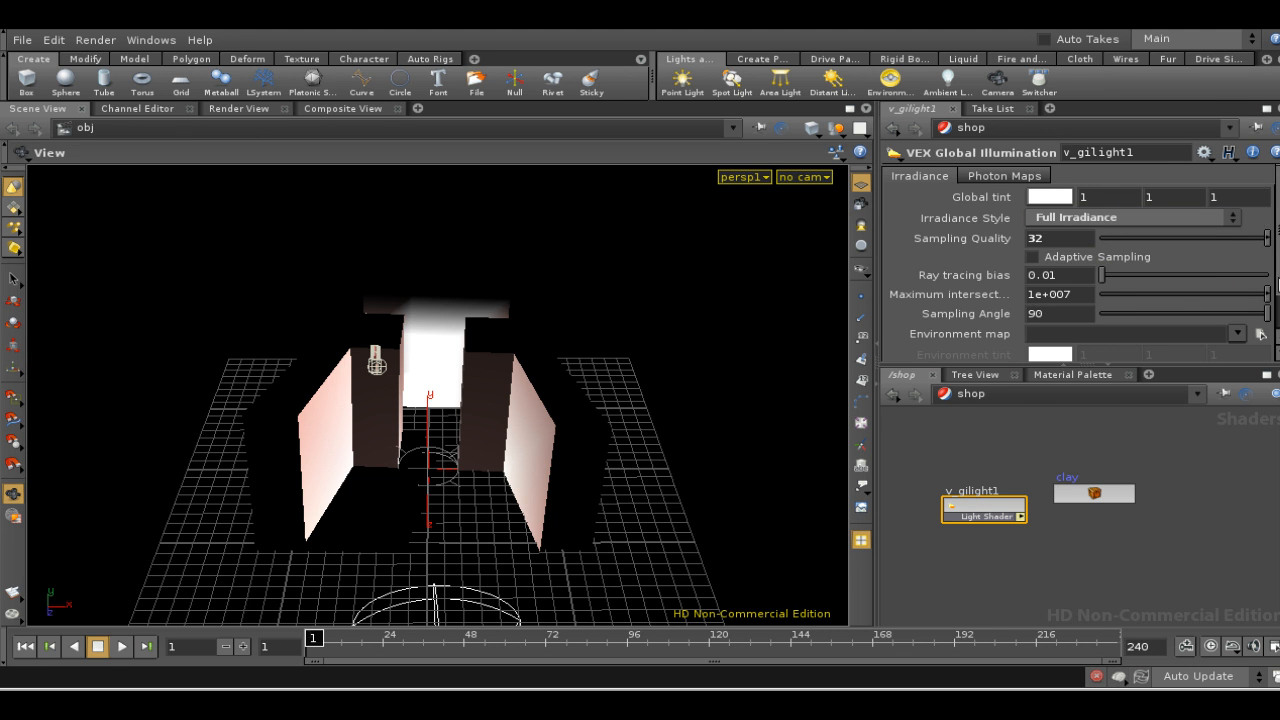
scroll(1076, 263, "down", 2)
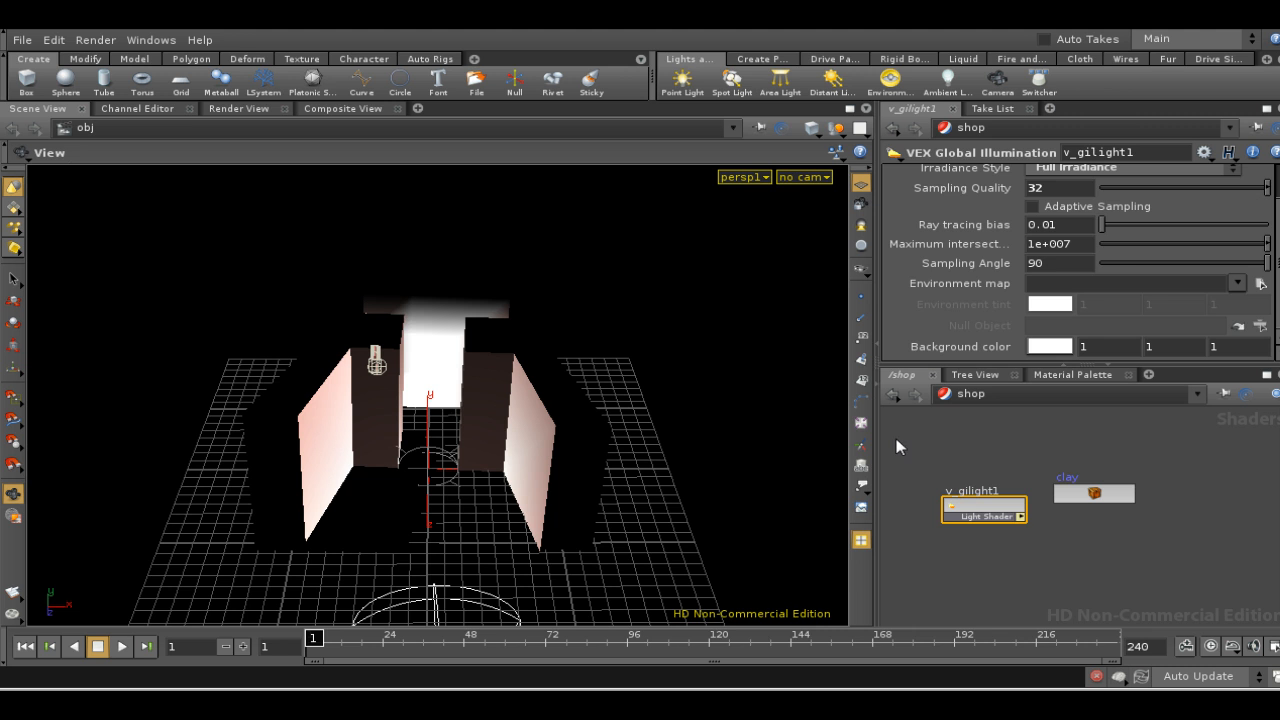
Step: Go to the out network and render mantra1 with its node range settings, node output and natural resolution
left_click(975, 394)
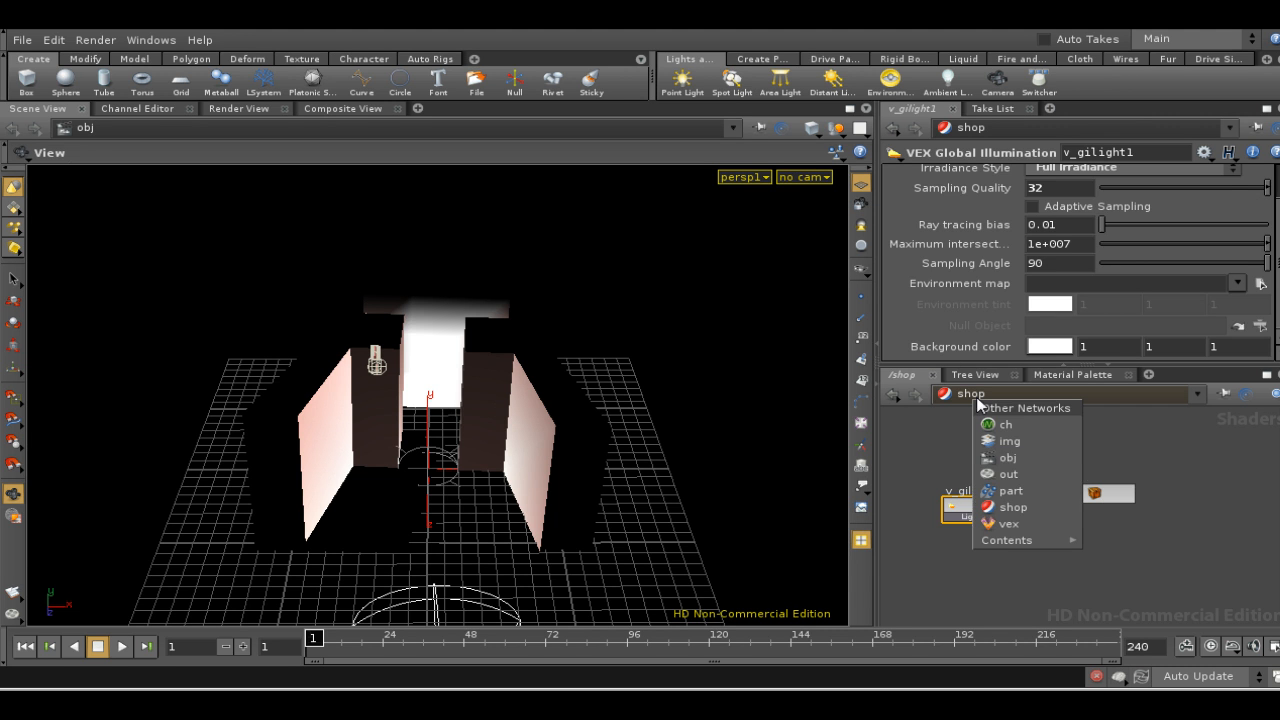
left_click(1008, 476)
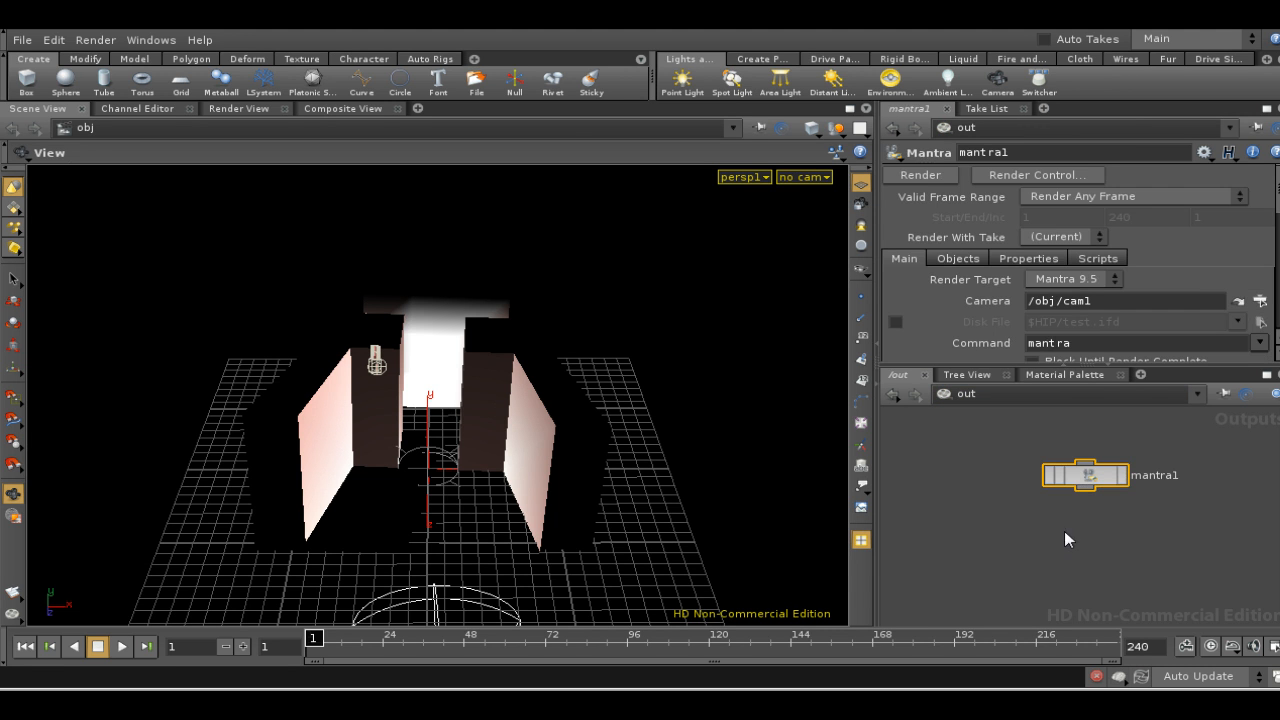
left_click(1124, 484)
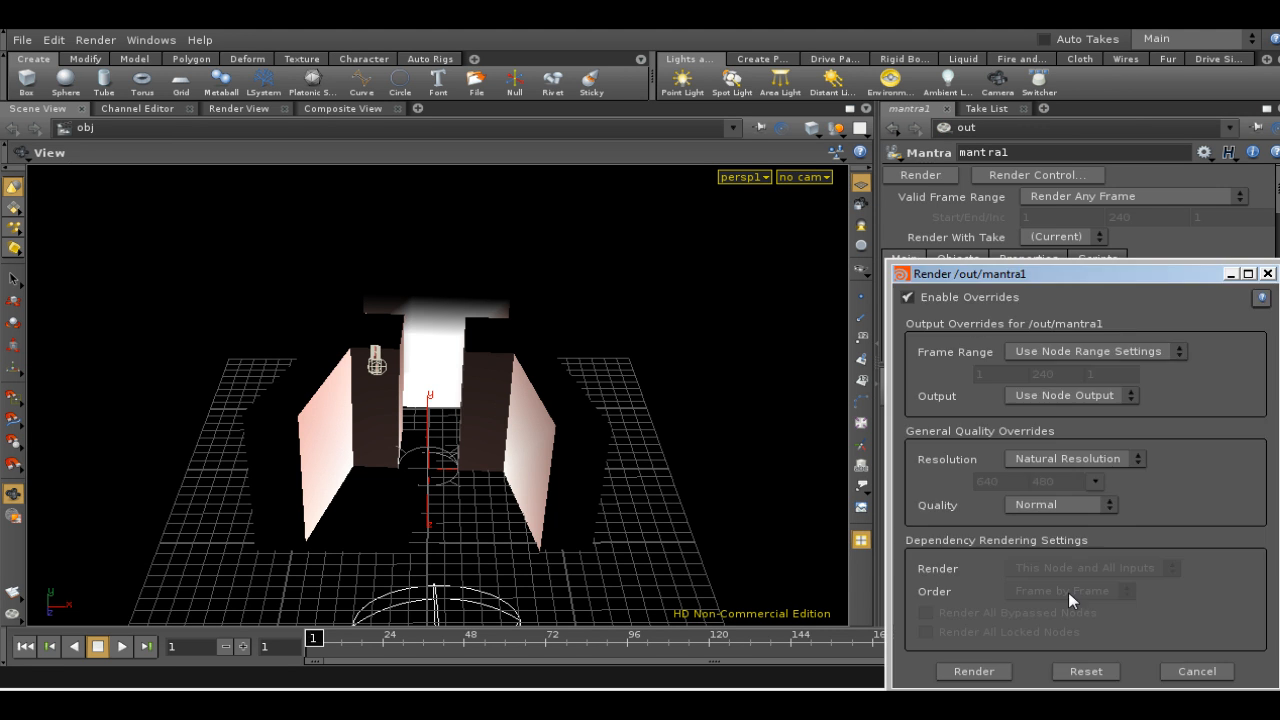
left_click(973, 672)
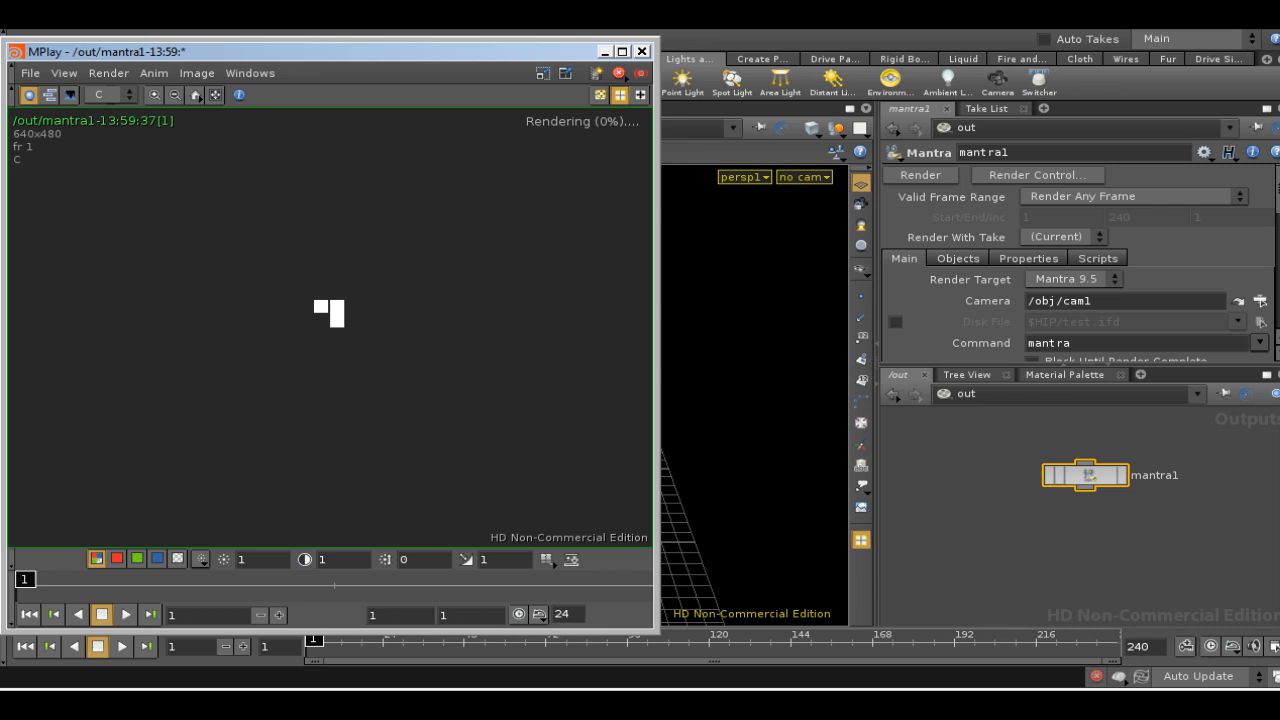
right_click(1153, 698)
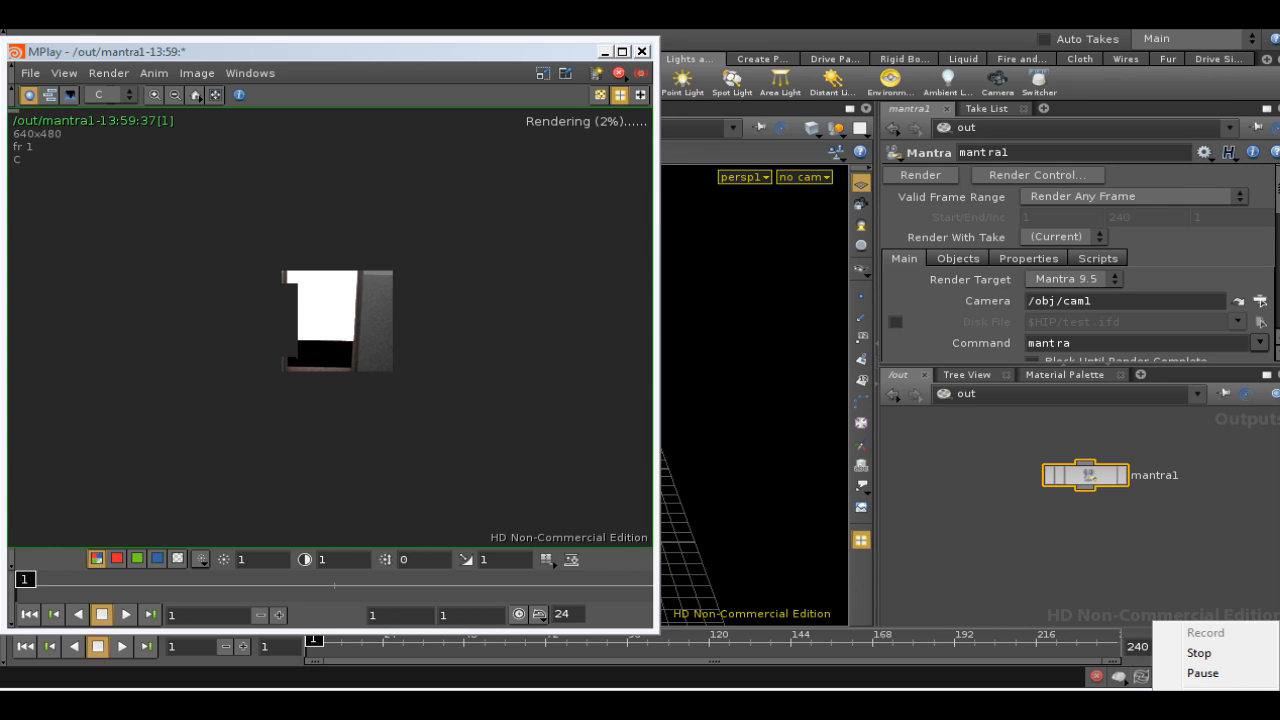
left_click(1174, 675)
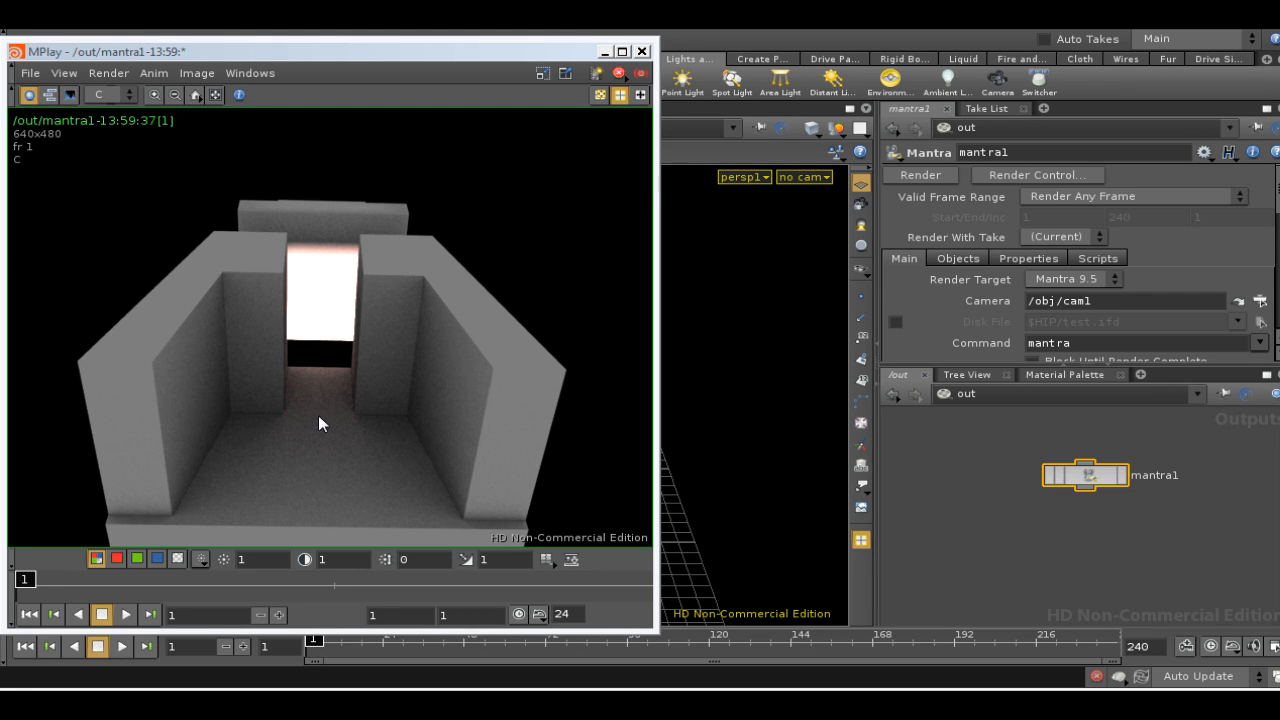
Step: Return to the shop network, review the v_gilight1 parameters, and set its background color to black
left_click(984, 396)
left_click(1003, 504)
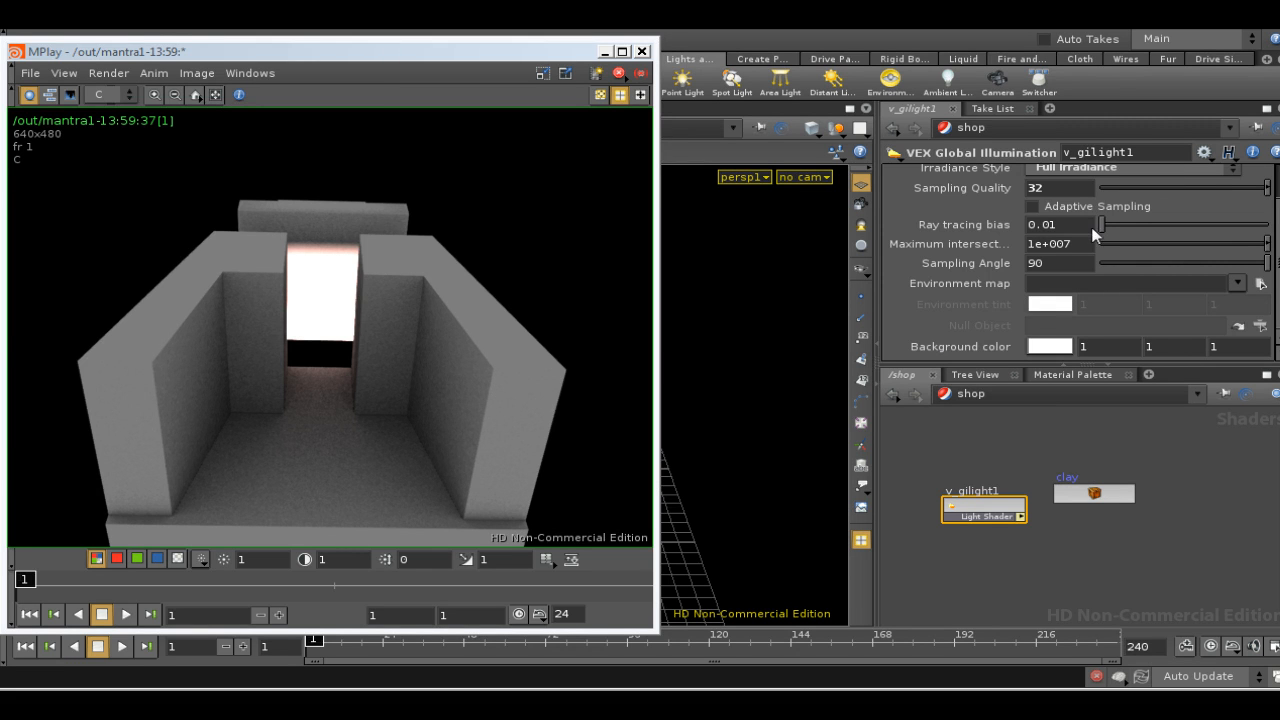
scroll(1077, 262, "up", 3)
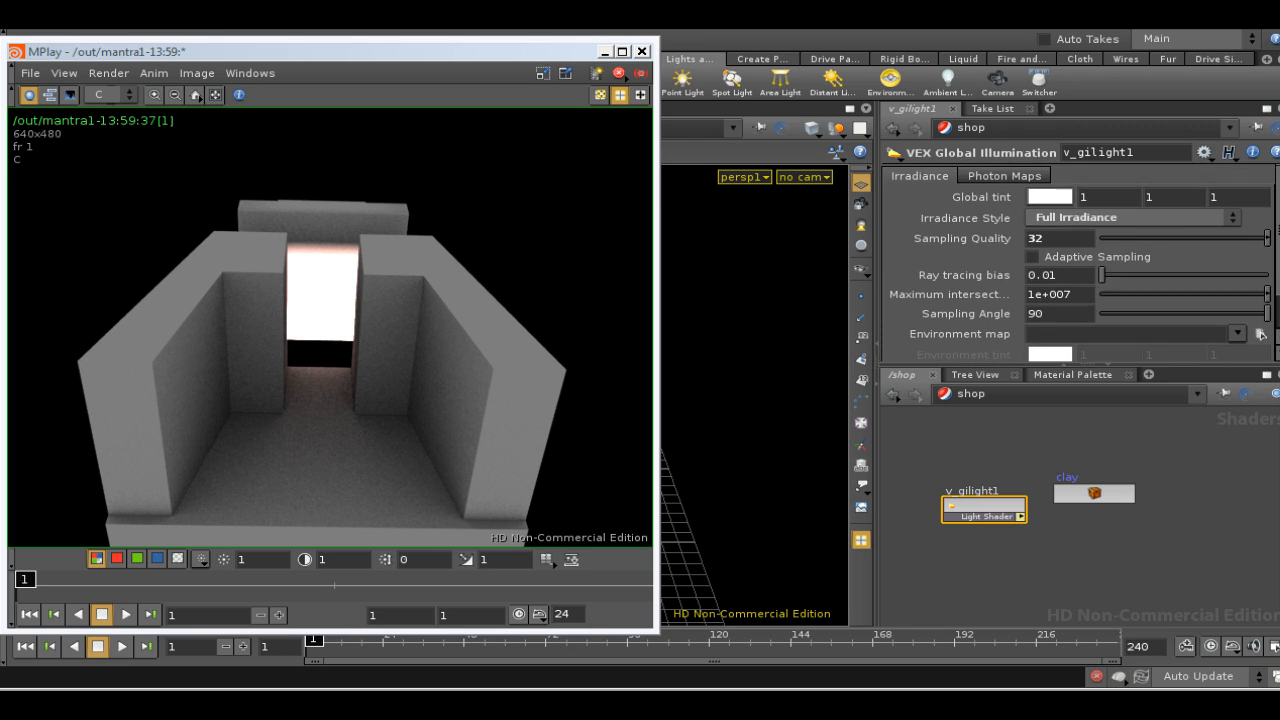
scroll(1077, 262, "down", 2)
scroll(1163, 247, "up", 2)
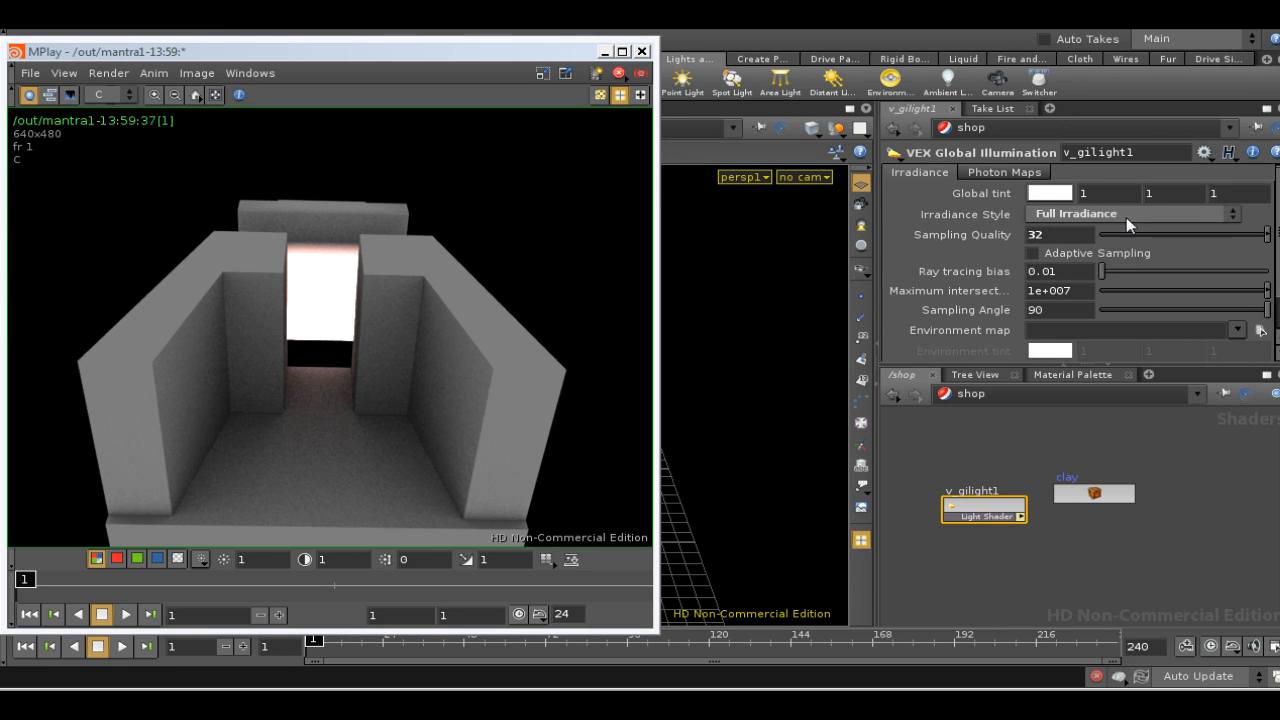
scroll(1261, 330, "down", 3)
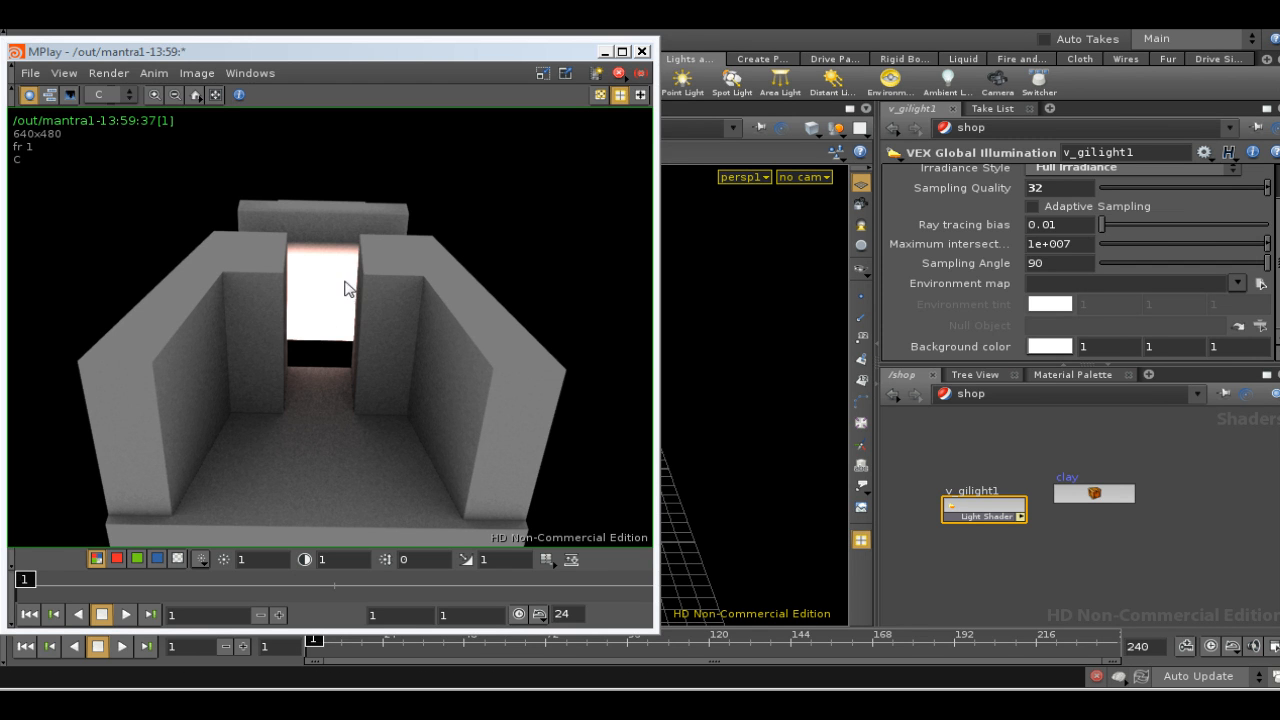
right_click(1056, 350)
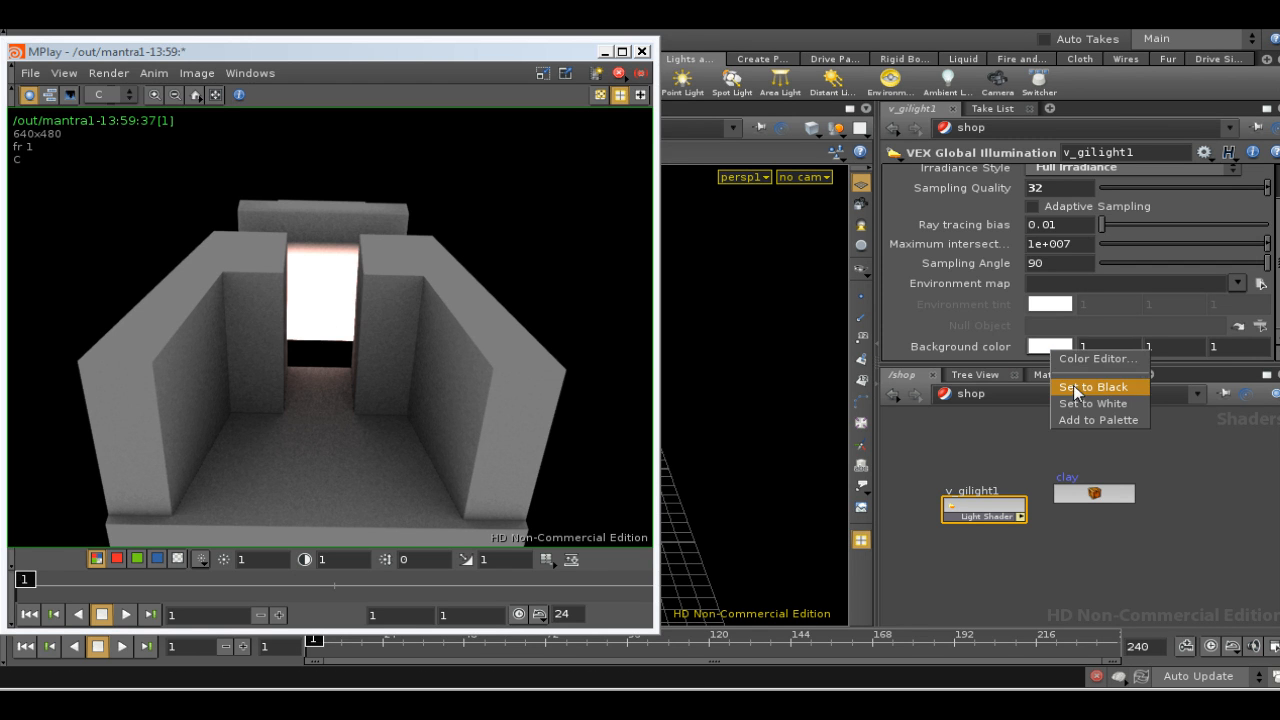
left_click(1073, 388)
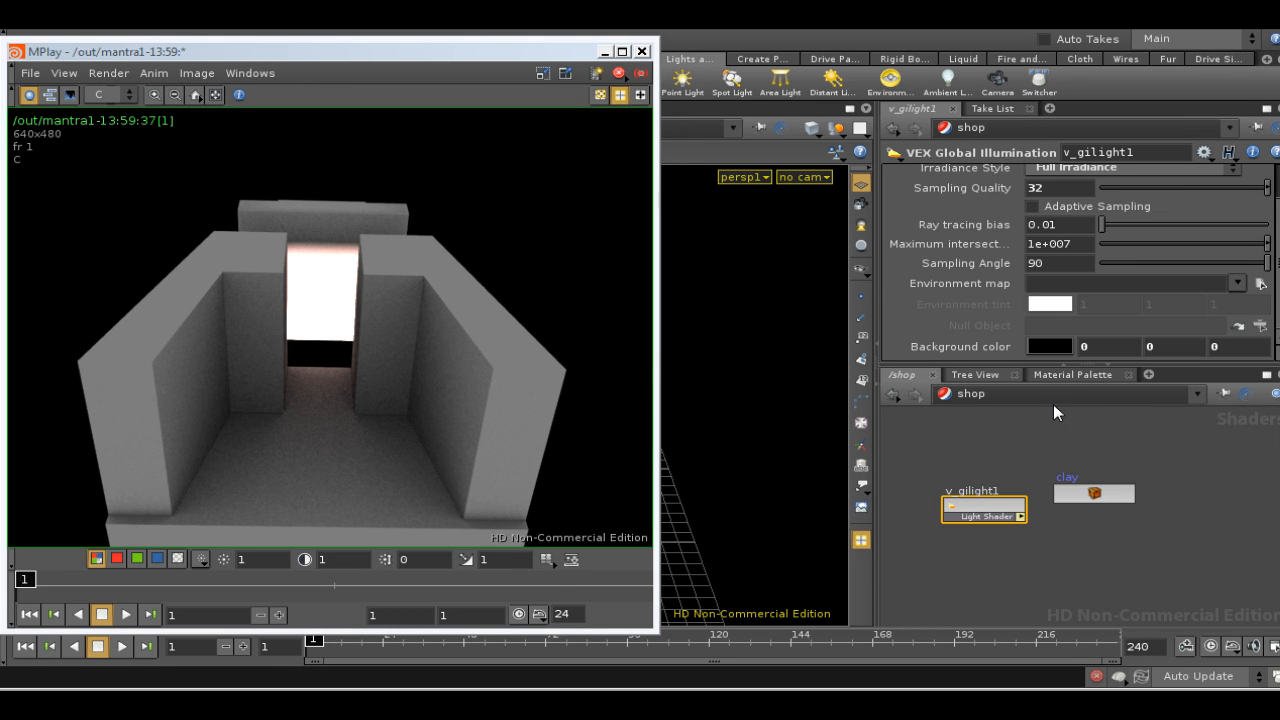
Step: Return to the out network and render mantra1 with its node range settings, node output, natural resolution and normal quality
left_click(1069, 404)
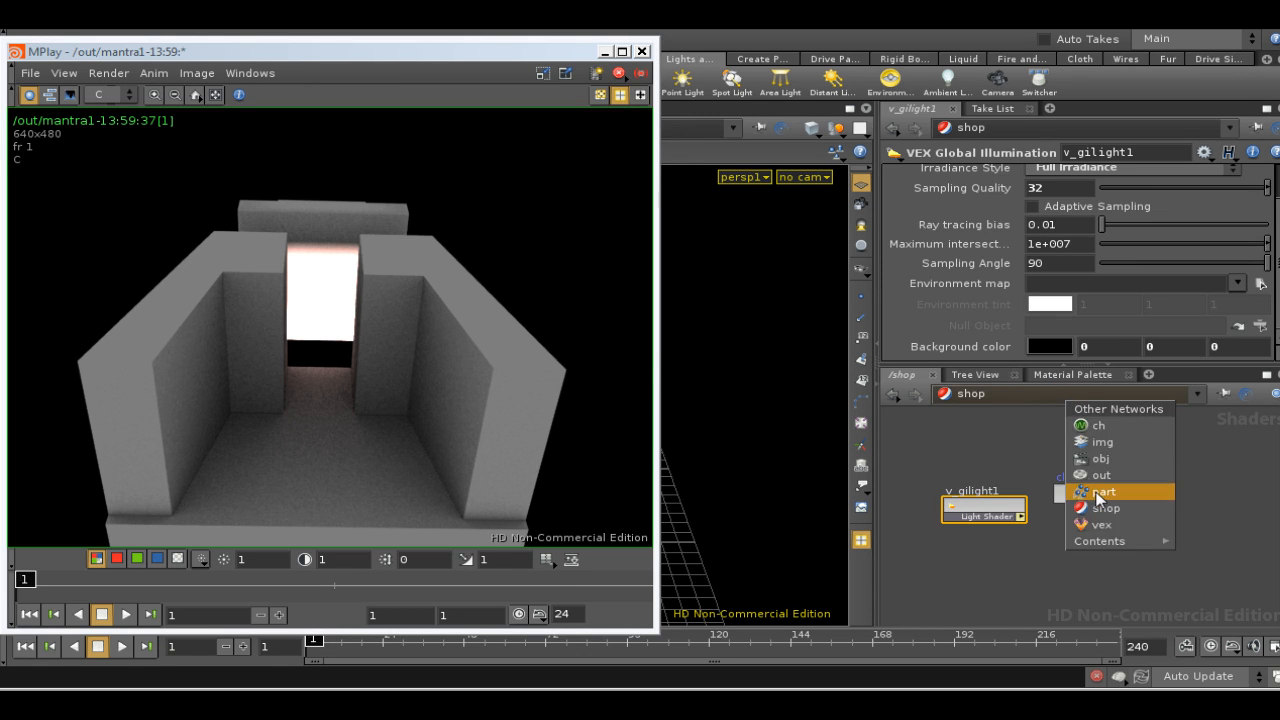
left_click(1101, 476)
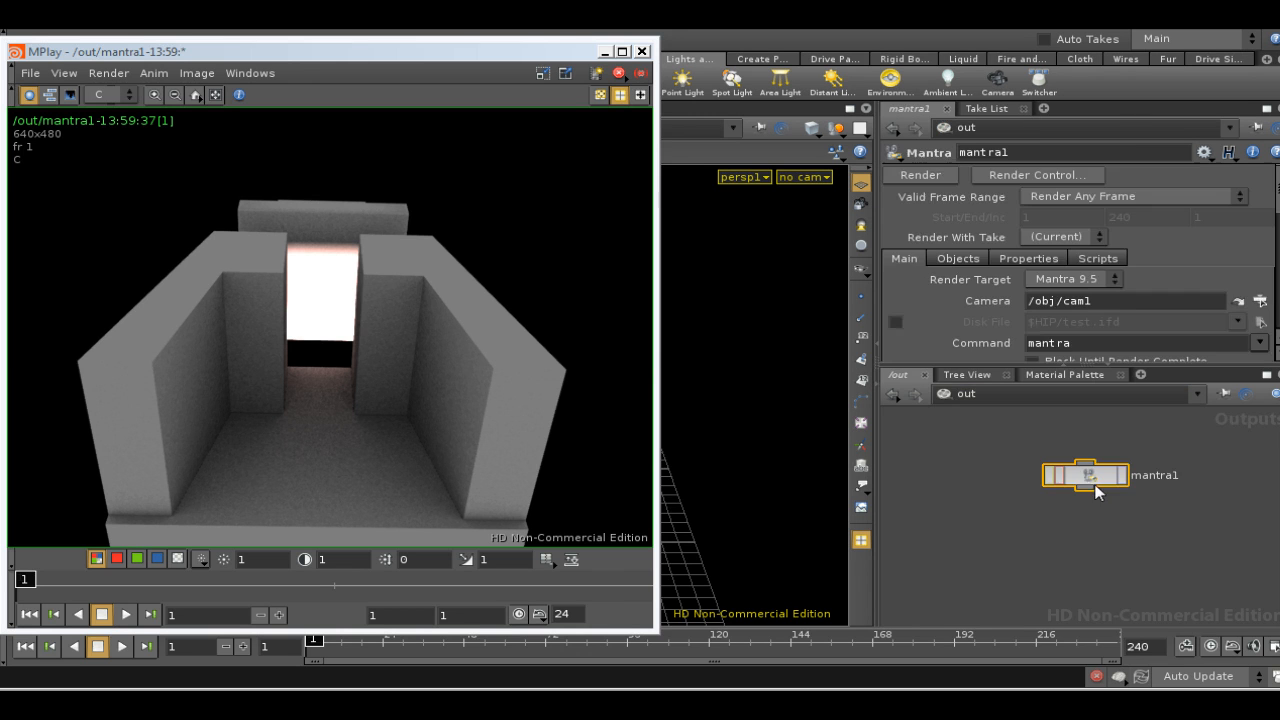
left_click(1120, 480)
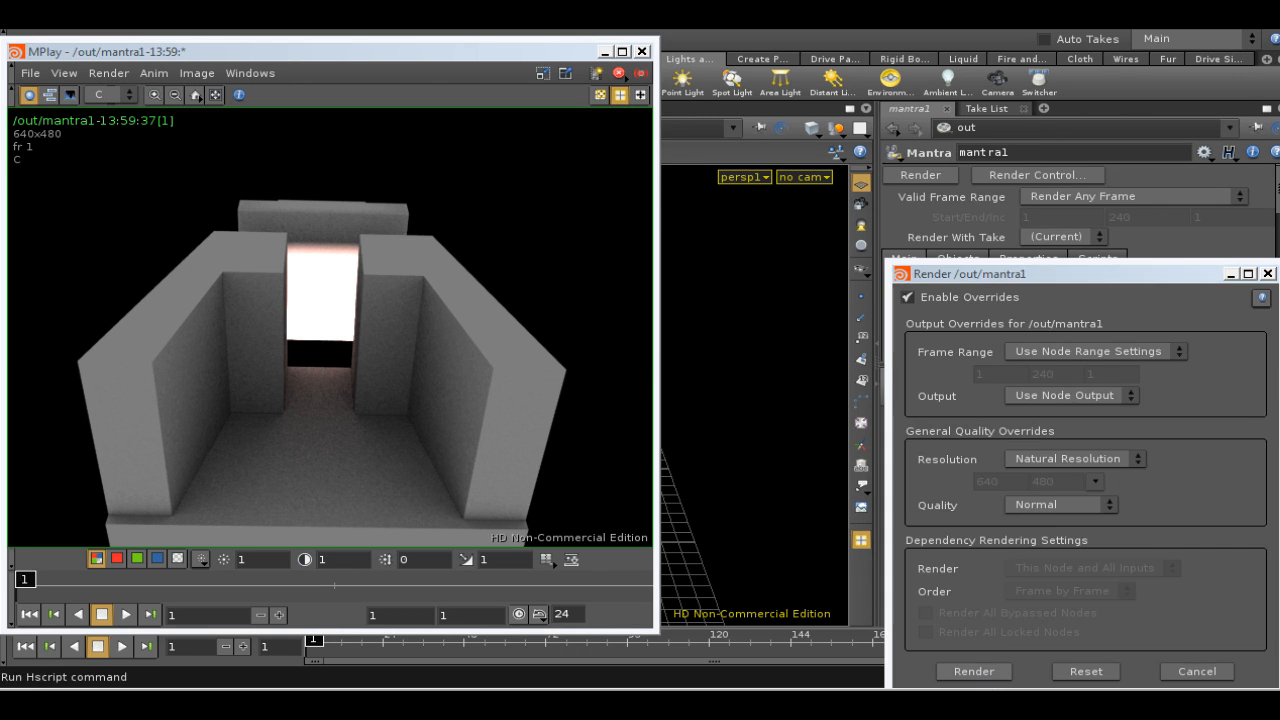
right_click(1179, 692)
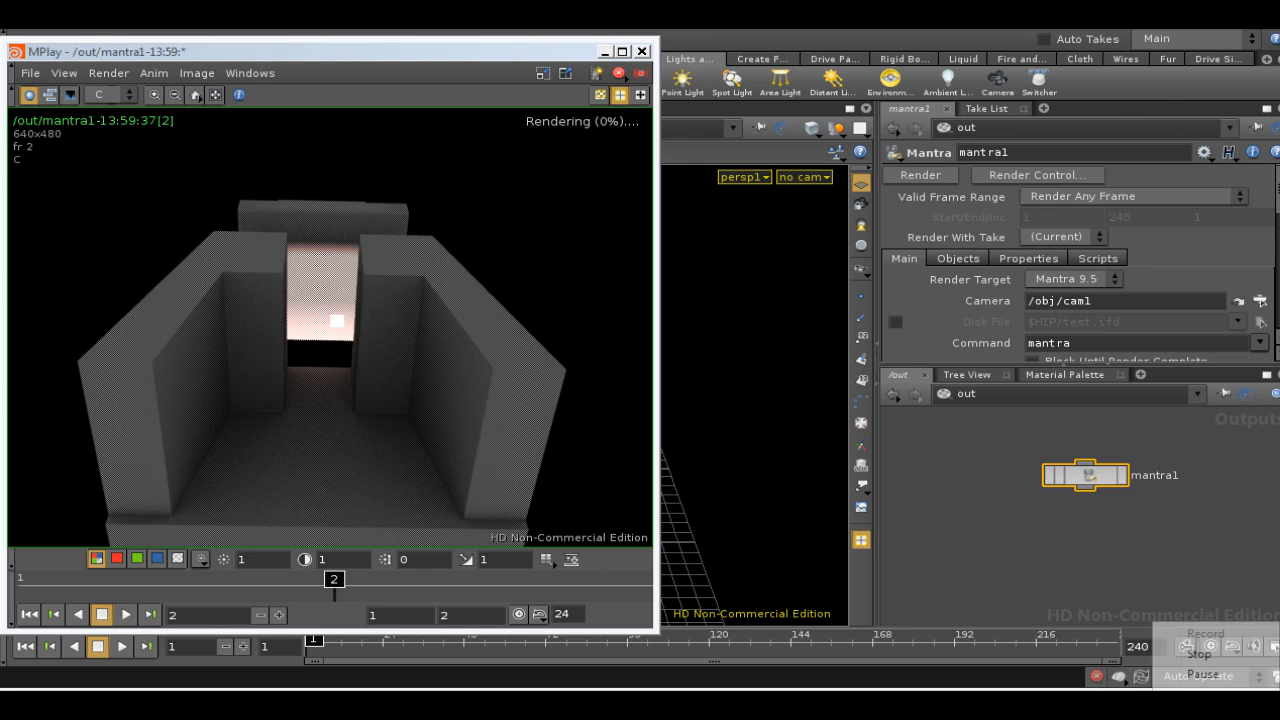
left_click(1200, 674)
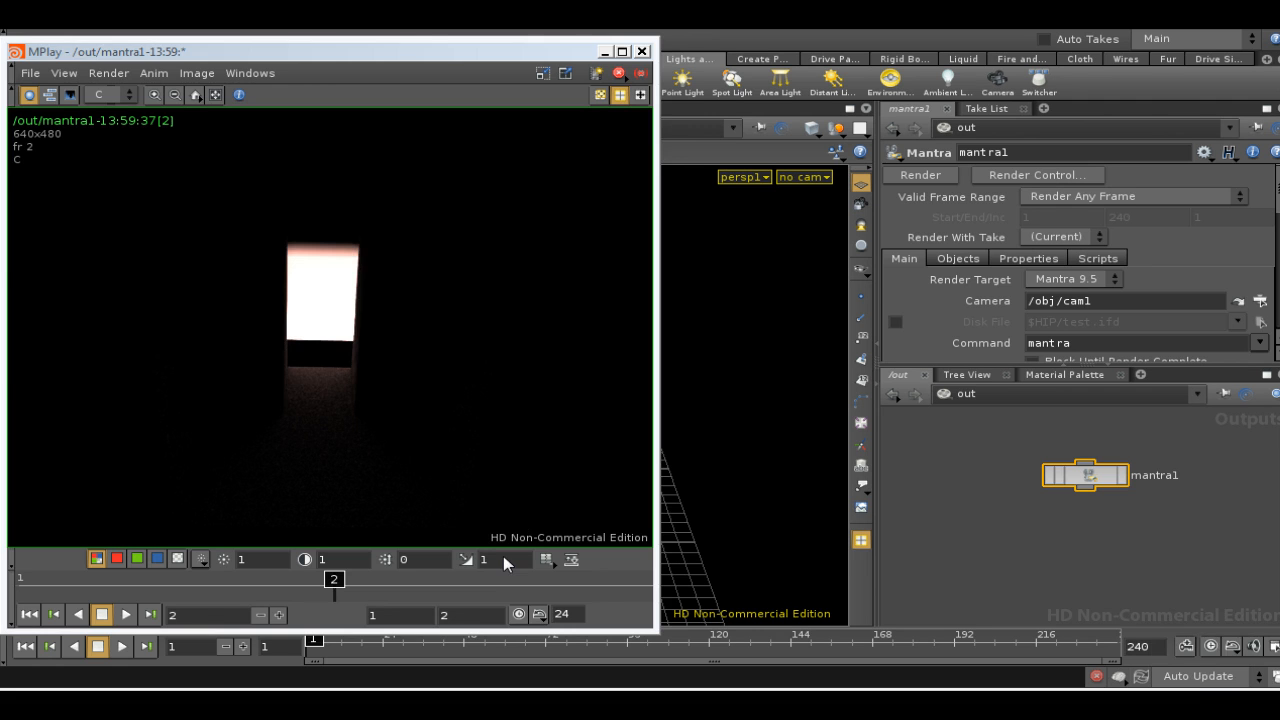
Step: Set the render viewer's gamma to 2 and render mantra1 again as a new frame
middle_click_drag(490, 564, 589, 474)
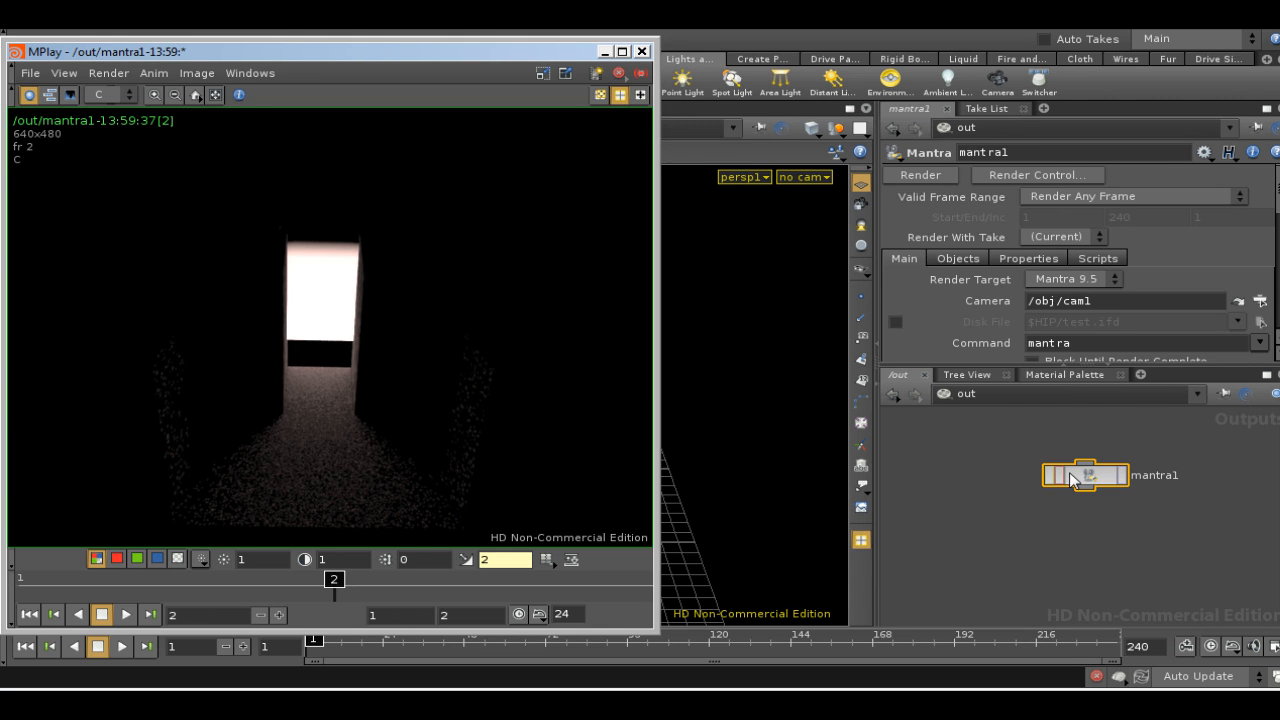
left_click(1045, 403)
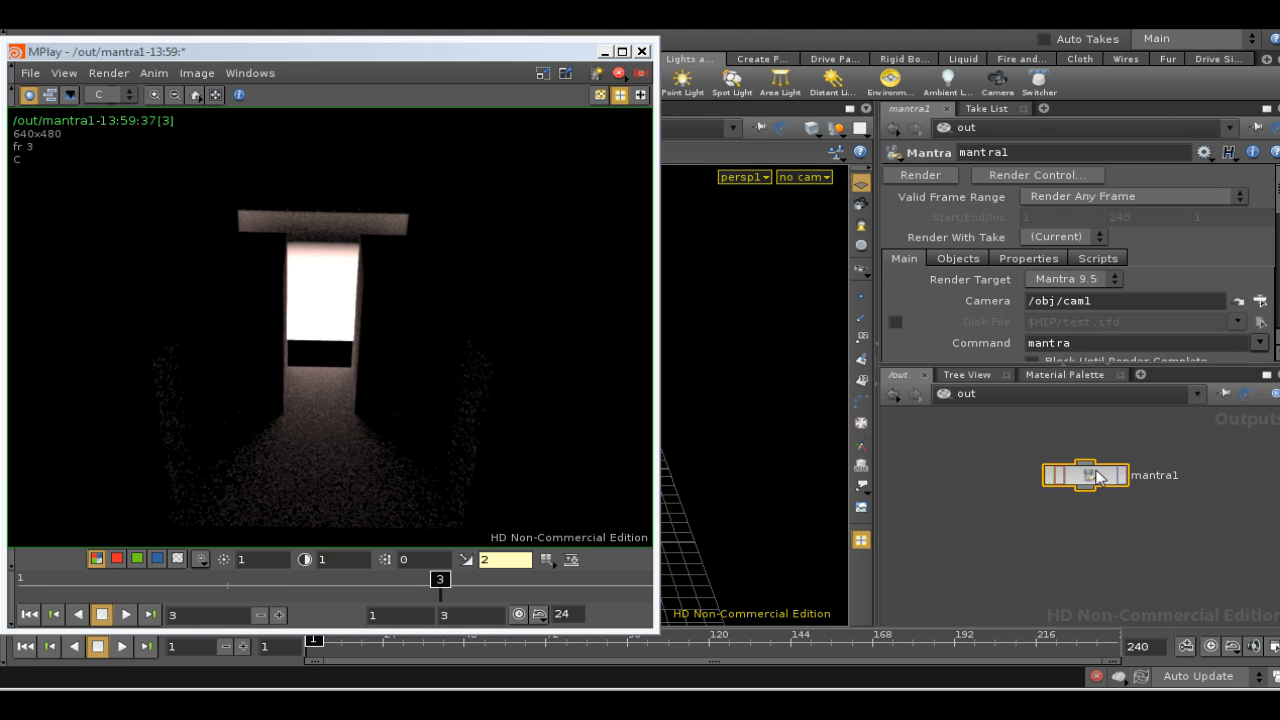
Step: In mantra1's PBR properties, raise the Diffuse Limit to 2
left_click(1021, 257)
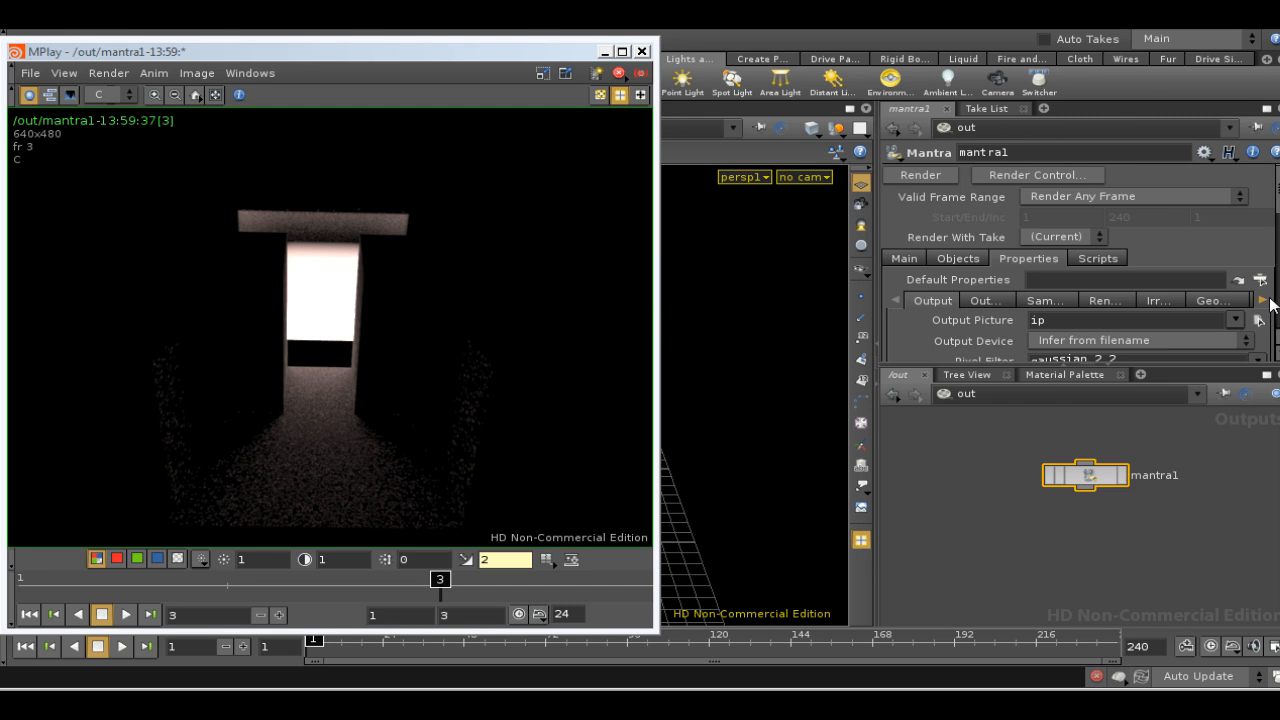
left_click(1268, 300)
left_click(1268, 300)
left_click(1268, 300)
left_click(1268, 300)
left_click(1268, 300)
left_click(1268, 300)
left_click(1268, 300)
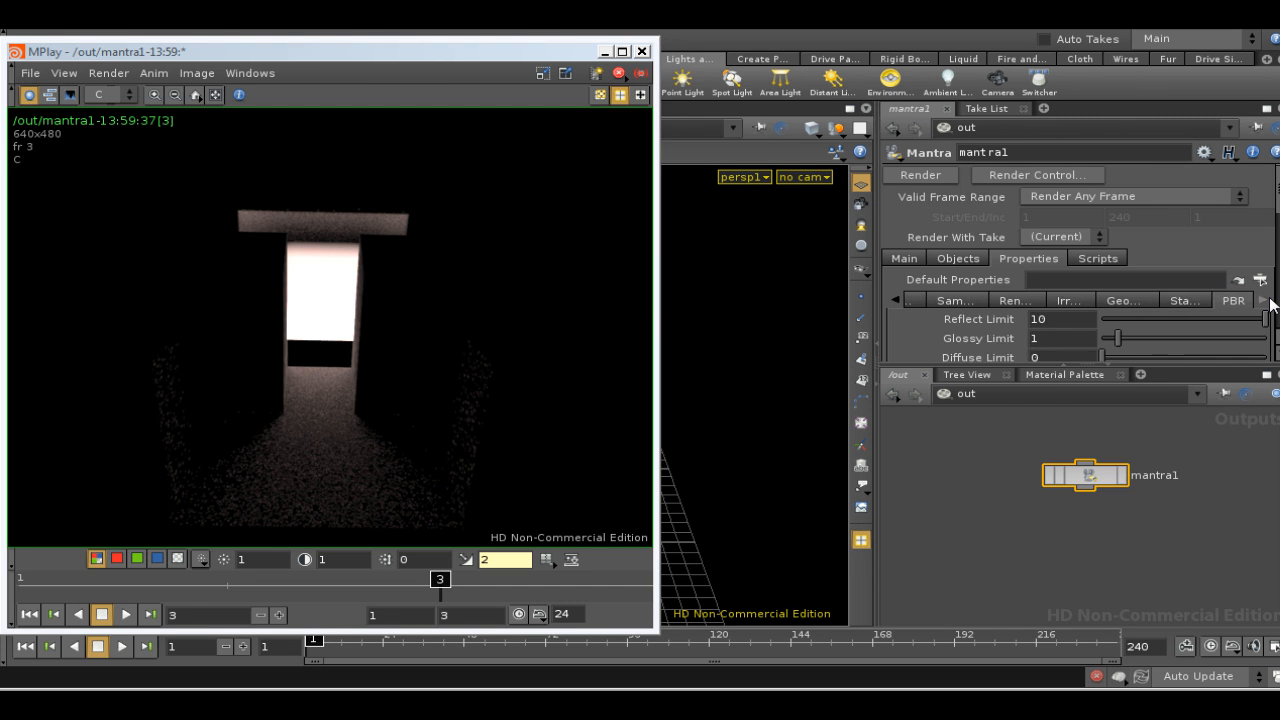
scroll(1276, 229, "down", 4)
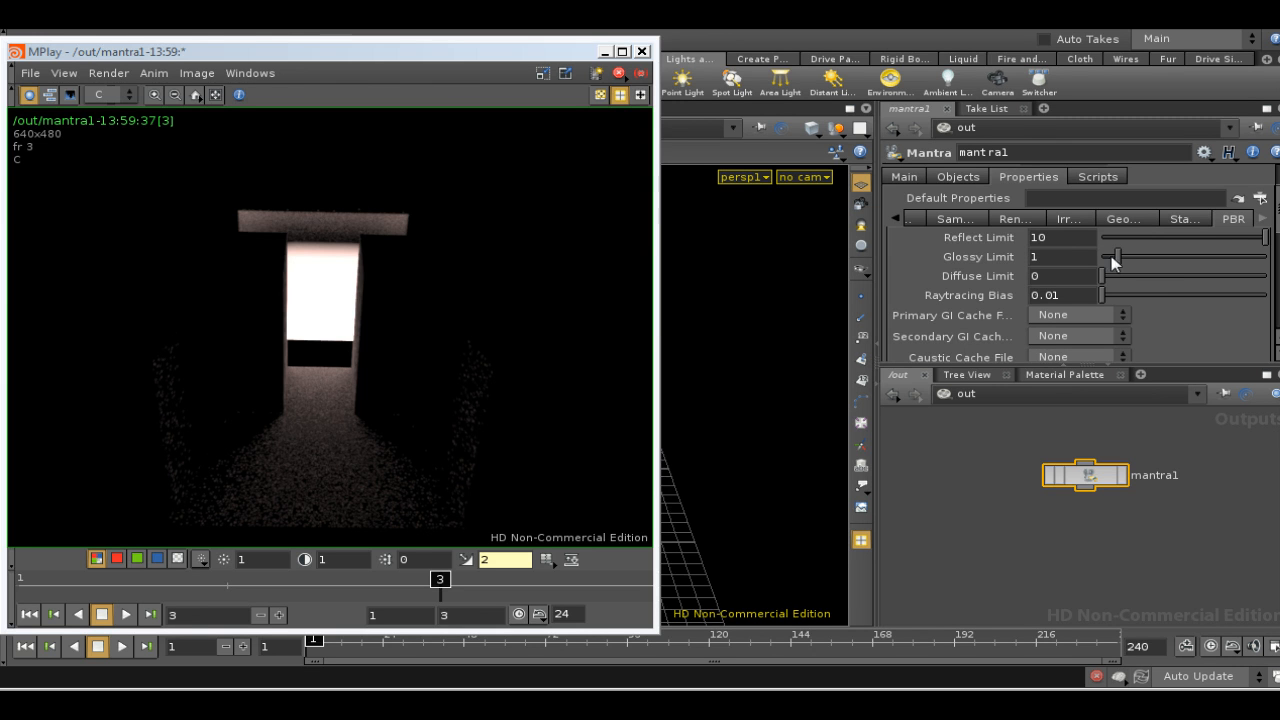
left_click_drag(1107, 281, 1137, 281)
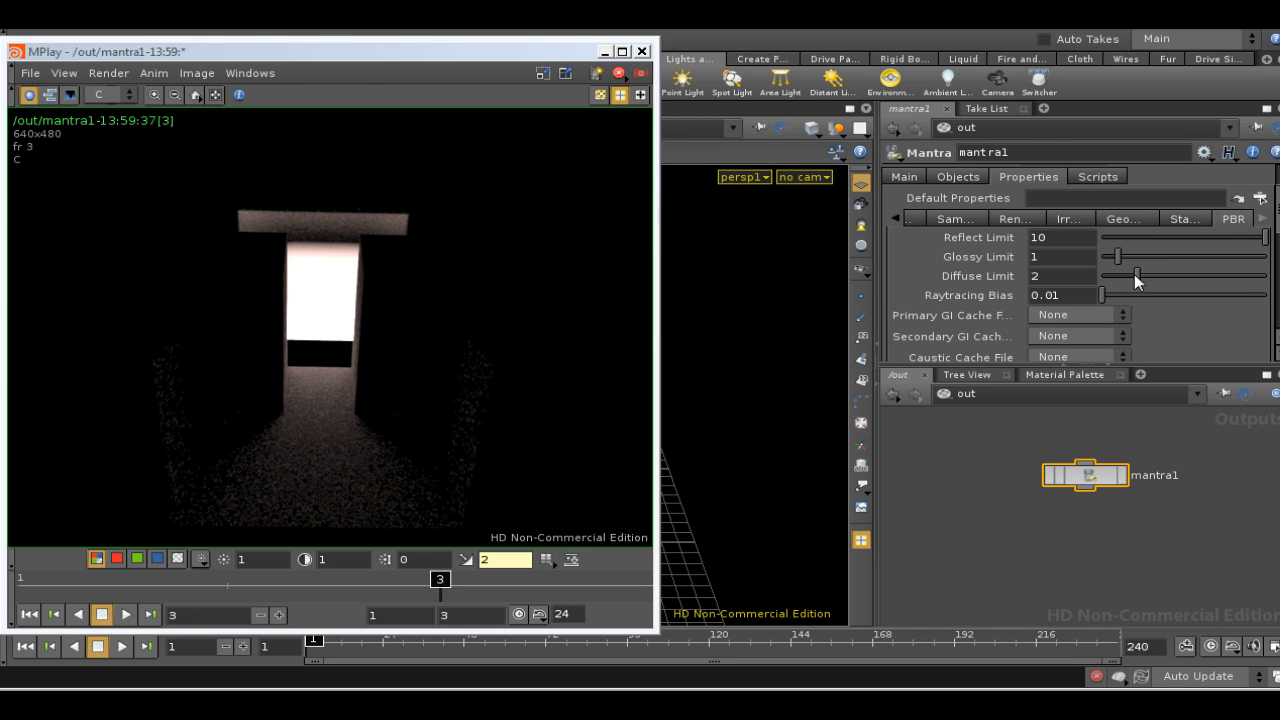